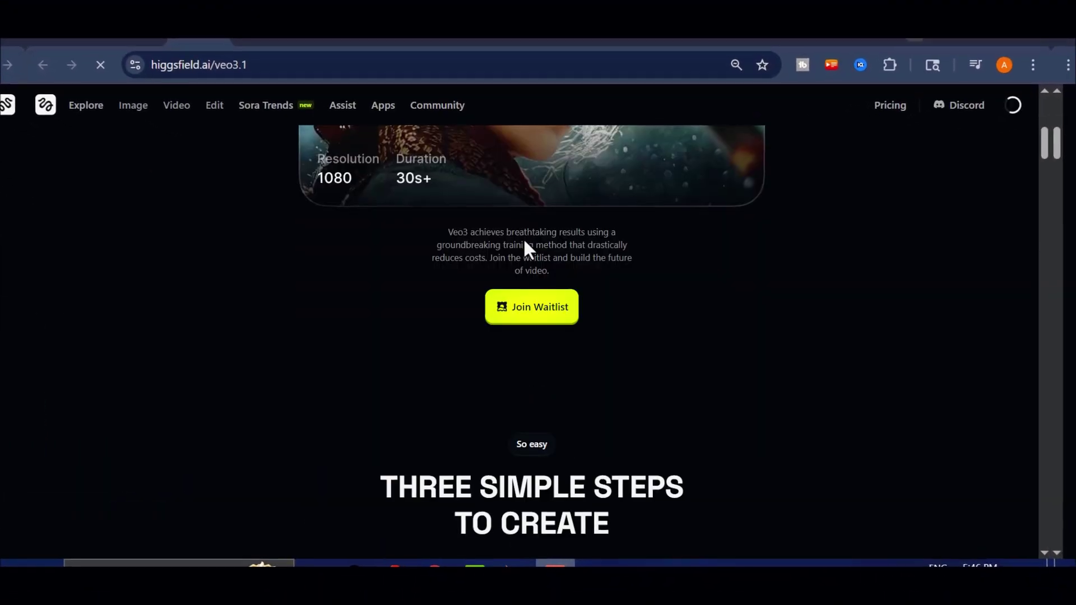
Go to the Create Video page from the Video menu.
scroll(525, 242, down, 10)
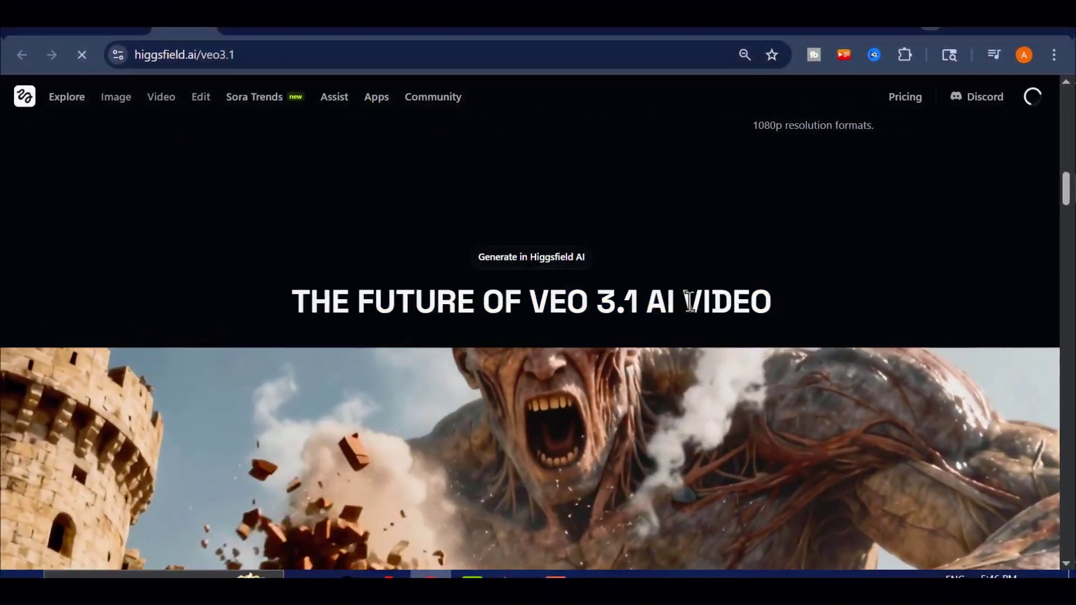
scroll(689, 302, down, 15)
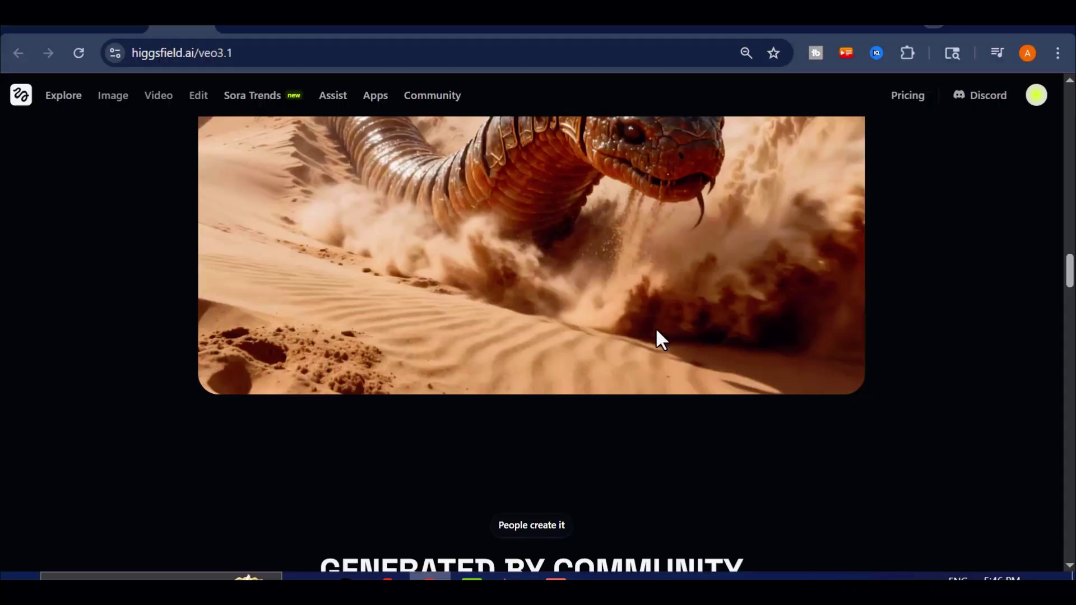
scroll(660, 339, up, 10)
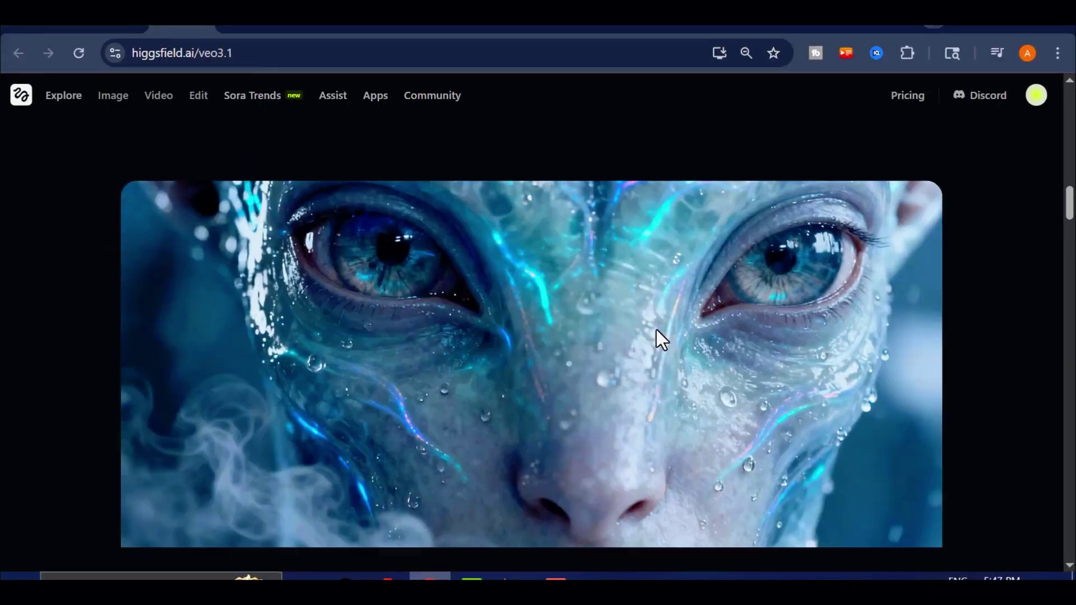
scroll(657, 329, down, 10)
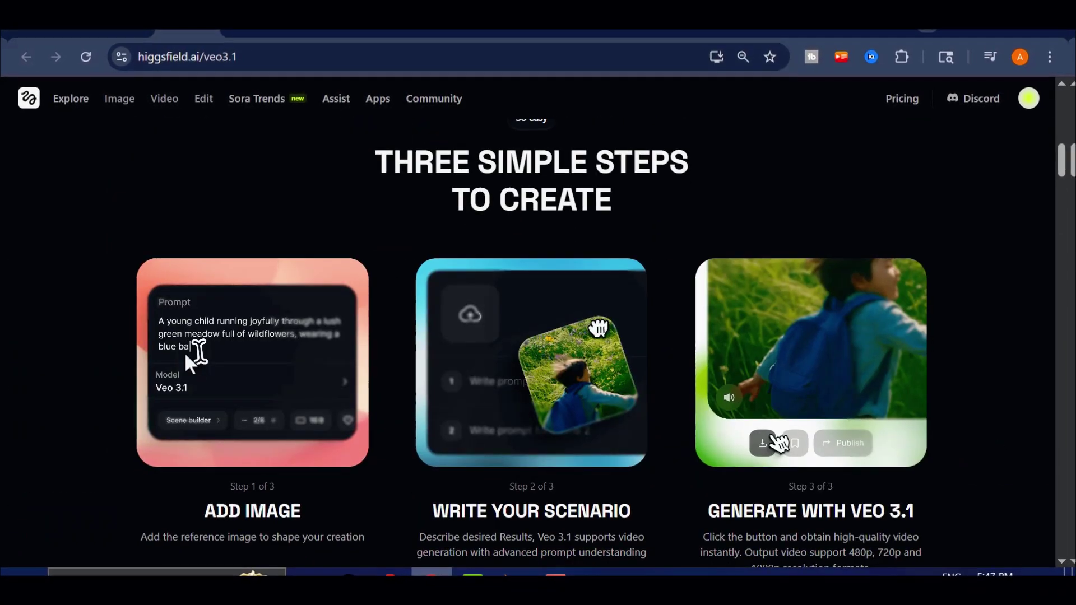
scroll(577, 381, up, 5)
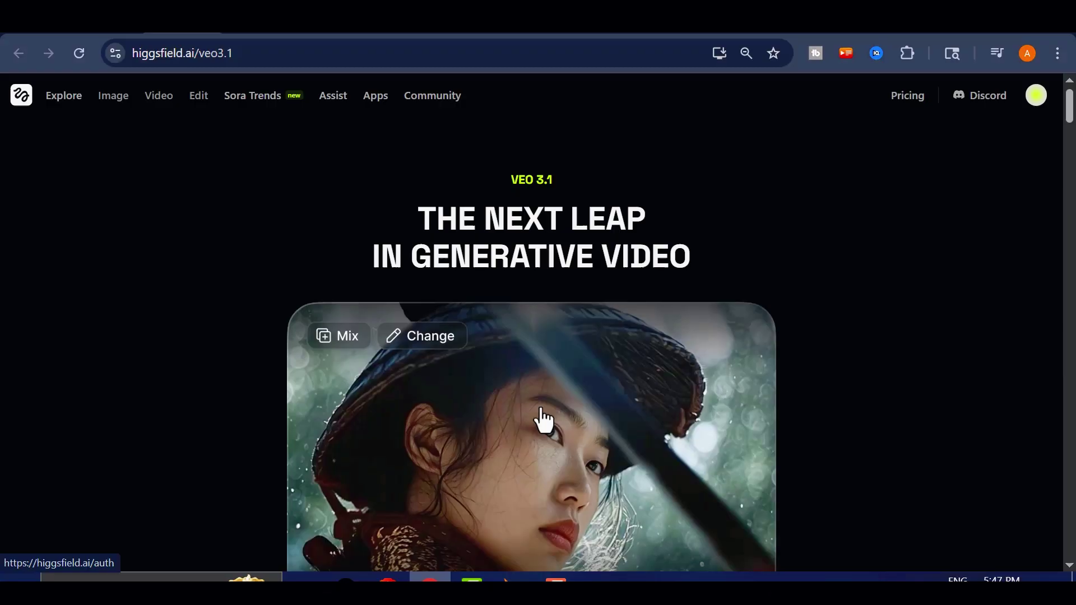
scroll(543, 190, up, 1)
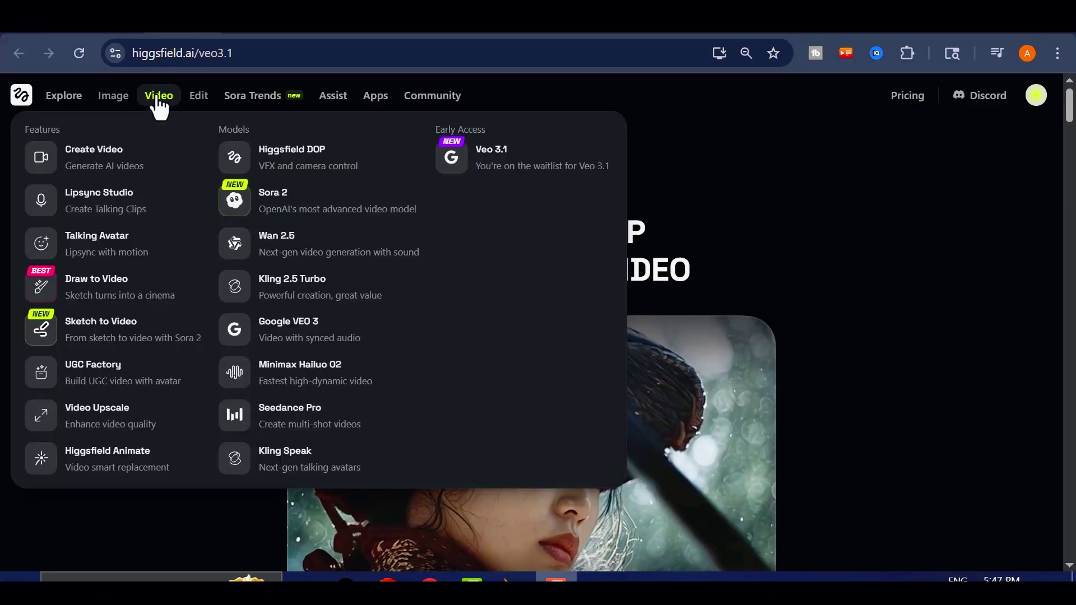
click(158, 96)
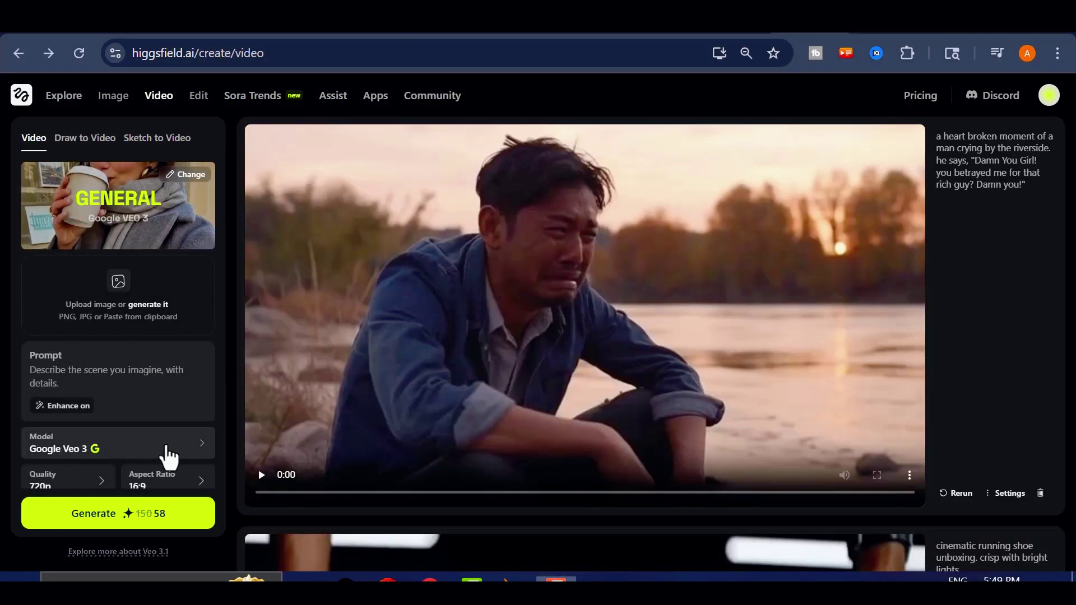
Browse the video model list and pick Google Veo 3.1.
click(202, 449)
scroll(307, 307, down, 2)
scroll(307, 307, up, 3)
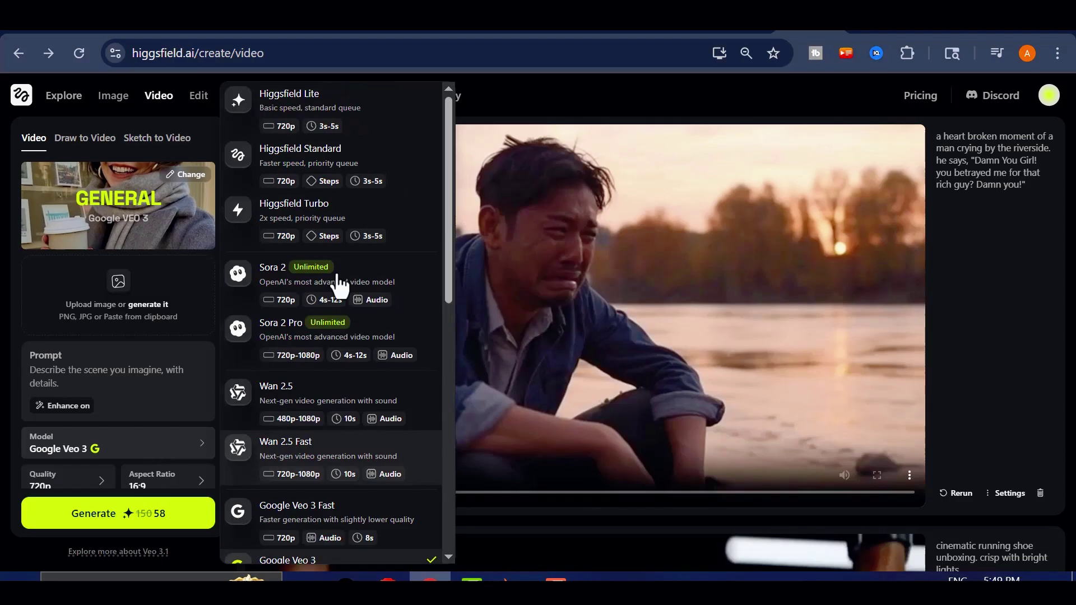
scroll(293, 336, down, 4)
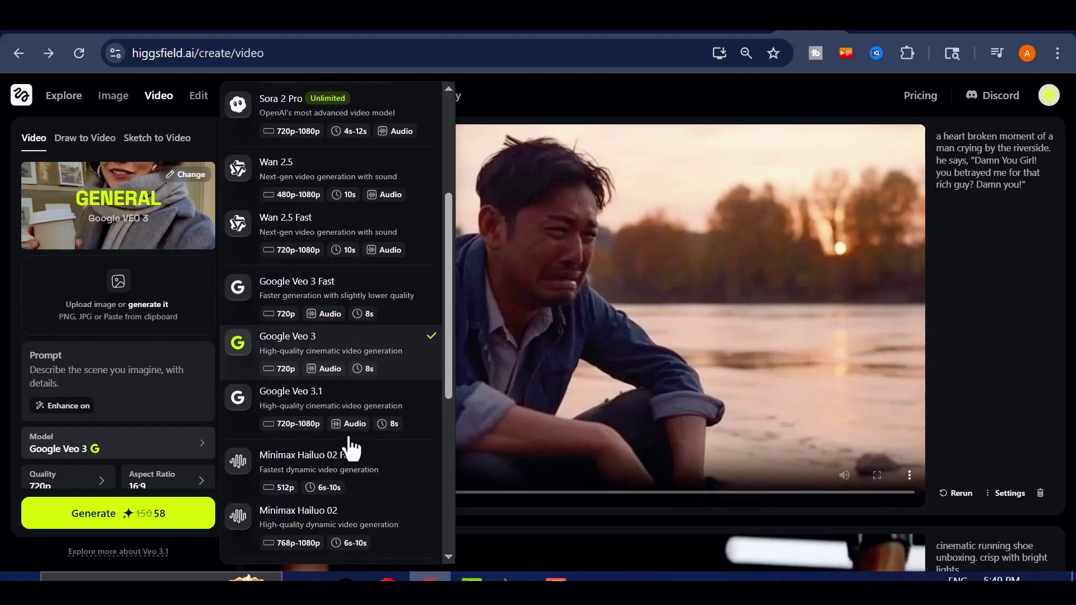
scroll(367, 300, down, 2)
scroll(356, 343, up, 2)
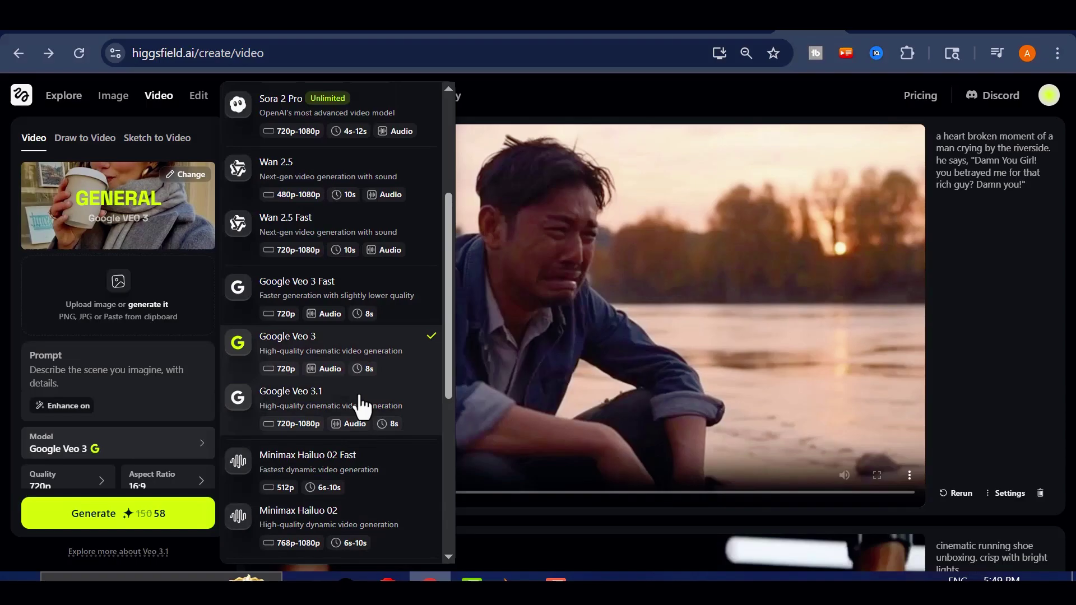
click(362, 399)
Switch the model back to Google Veo 3 and look through the model list again.
click(197, 455)
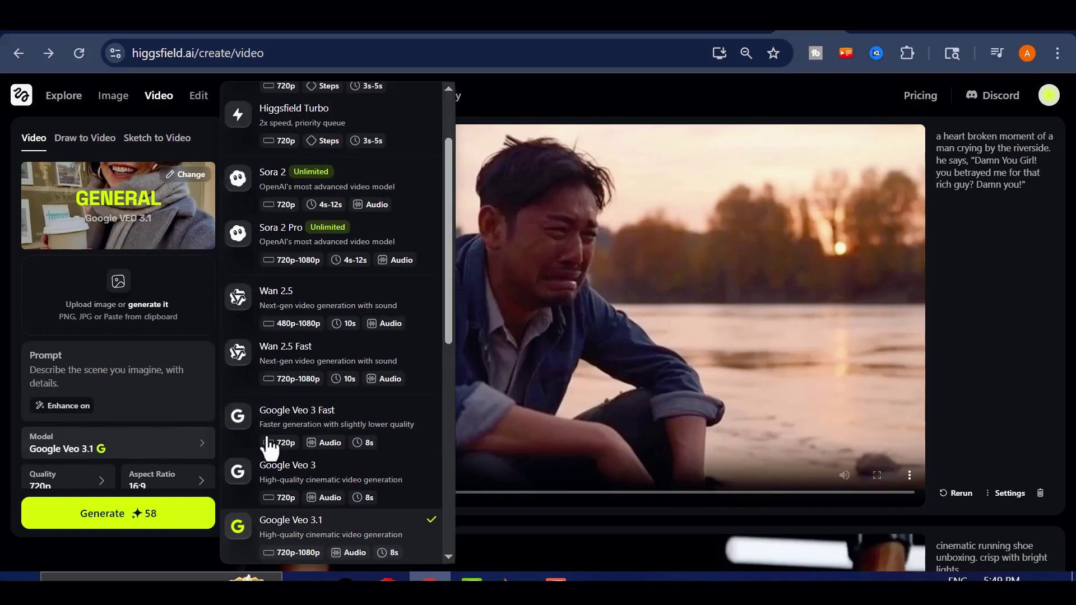
scroll(325, 250, down, 2)
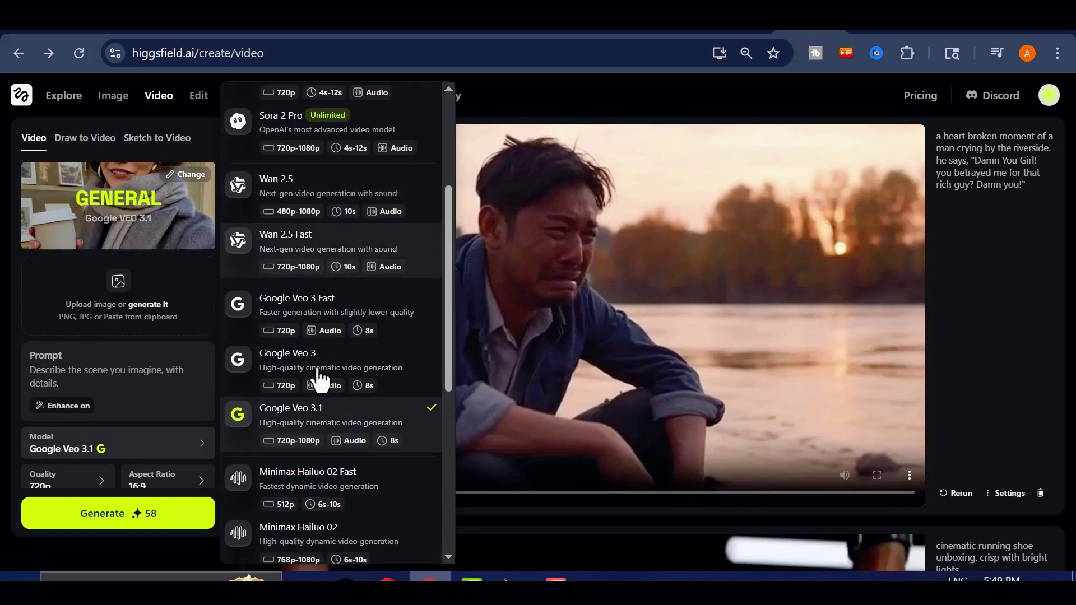
click(351, 368)
click(183, 446)
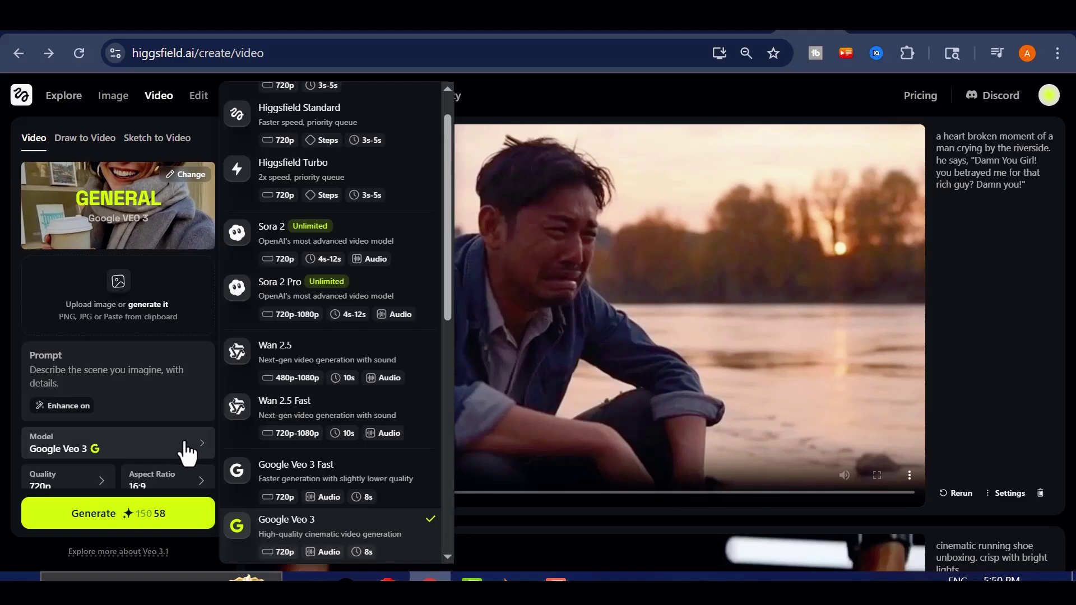
scroll(324, 336, down, 3)
scroll(324, 396, down, 2)
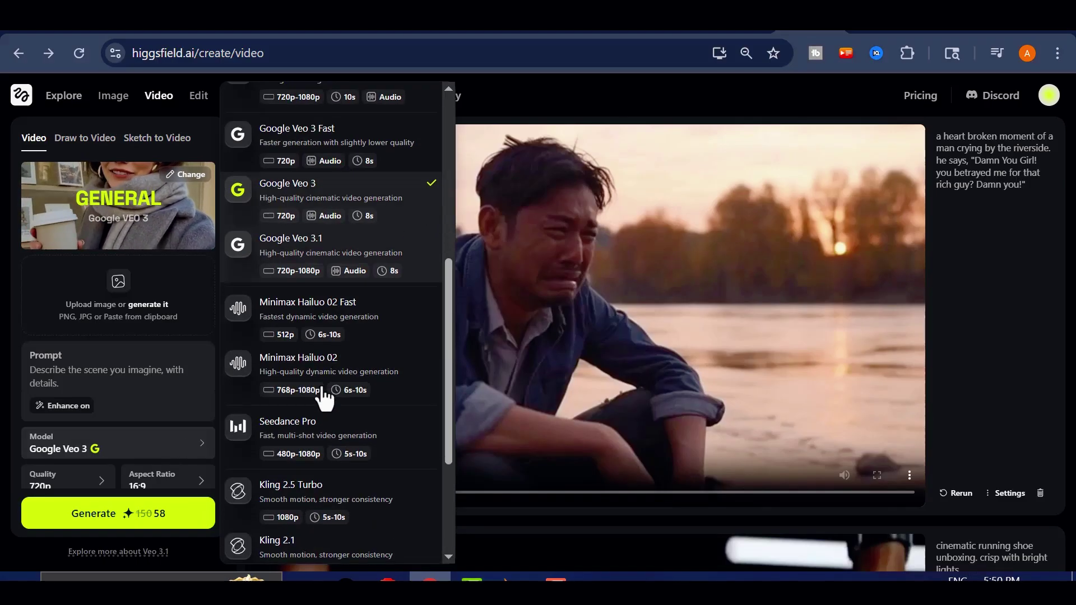
scroll(306, 386, up, 4)
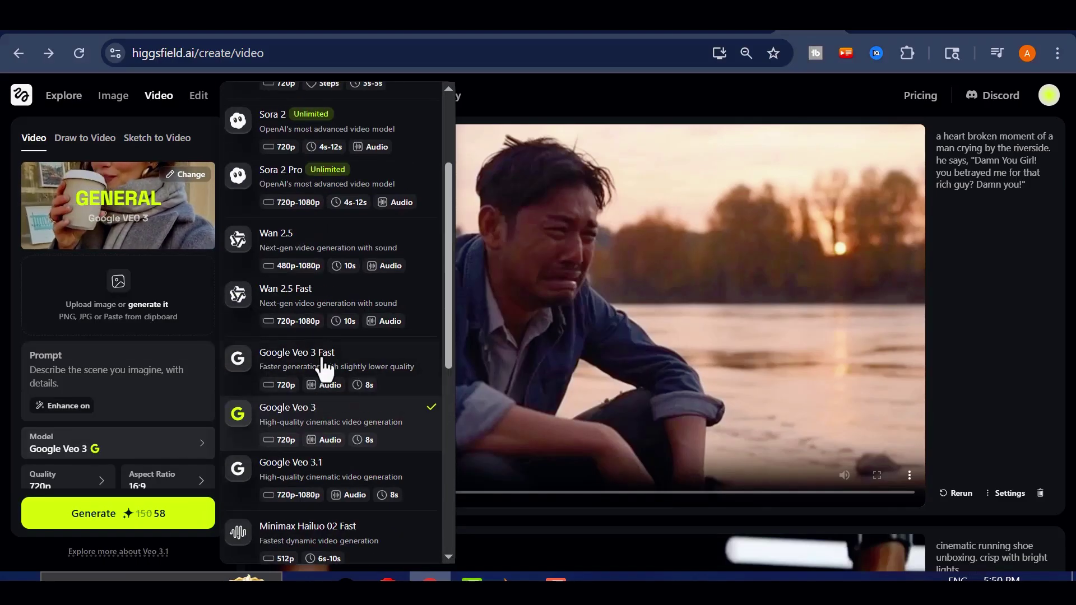
scroll(331, 431, down, 2)
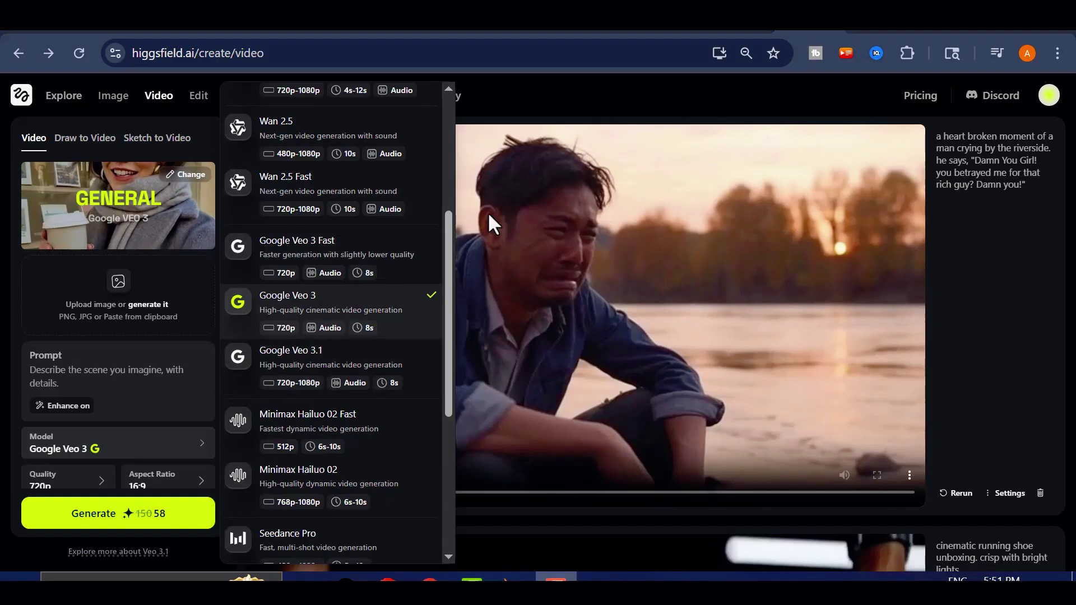
Try Google Veo 3 Fast, then return to Google Veo 3.
click(380, 264)
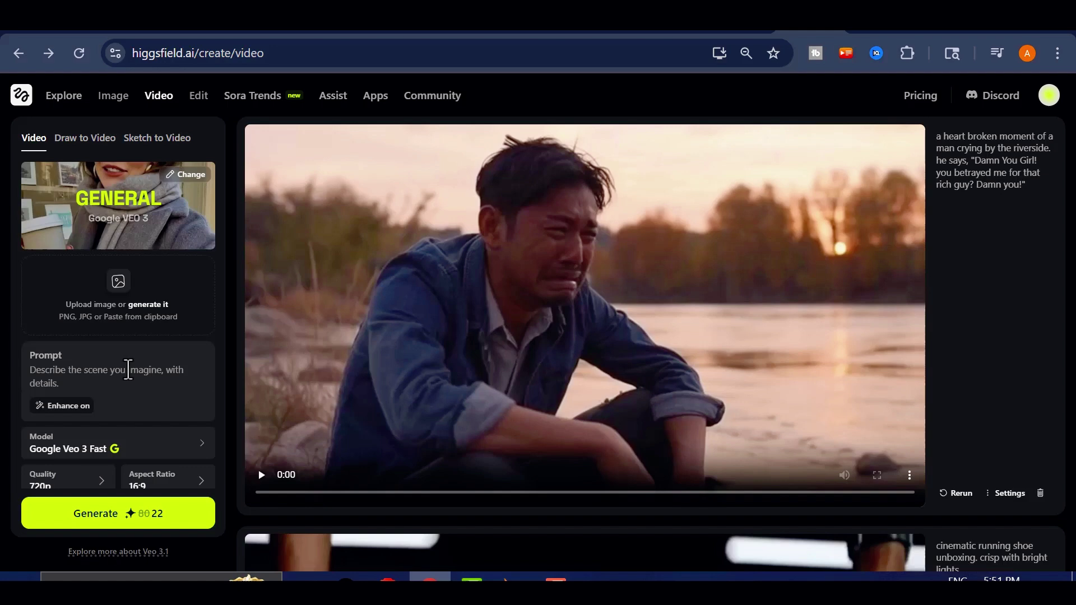
click(182, 451)
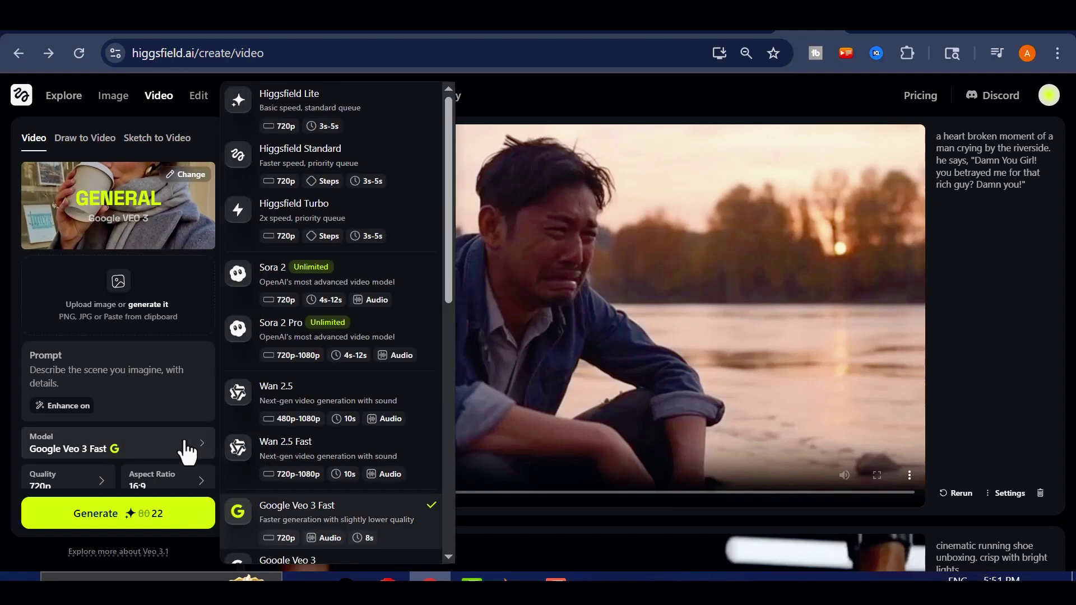
scroll(347, 432, down, 2)
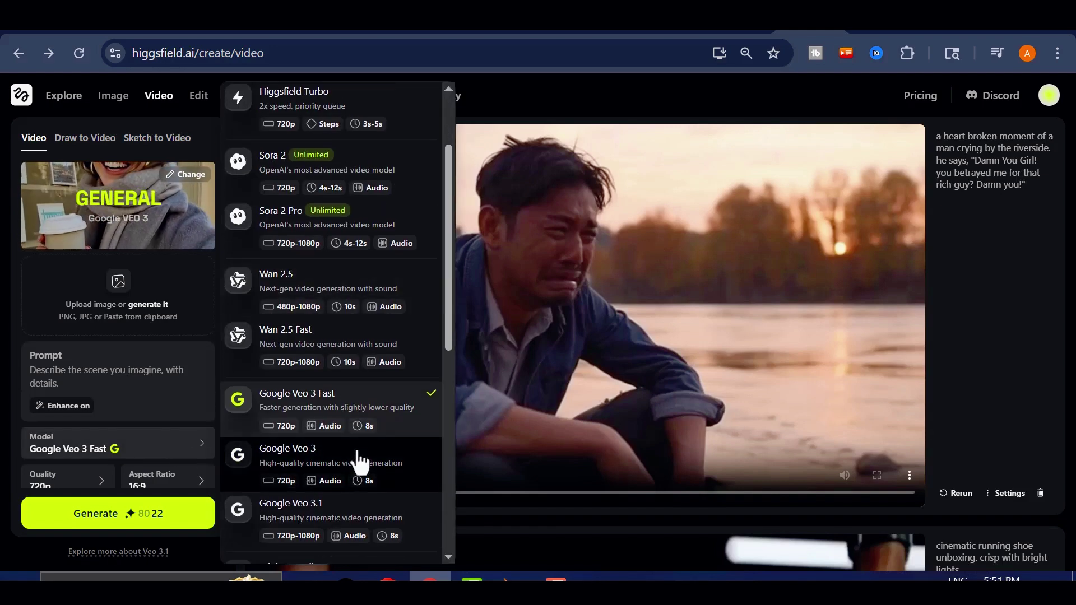
click(360, 456)
scroll(126, 417, down, 1)
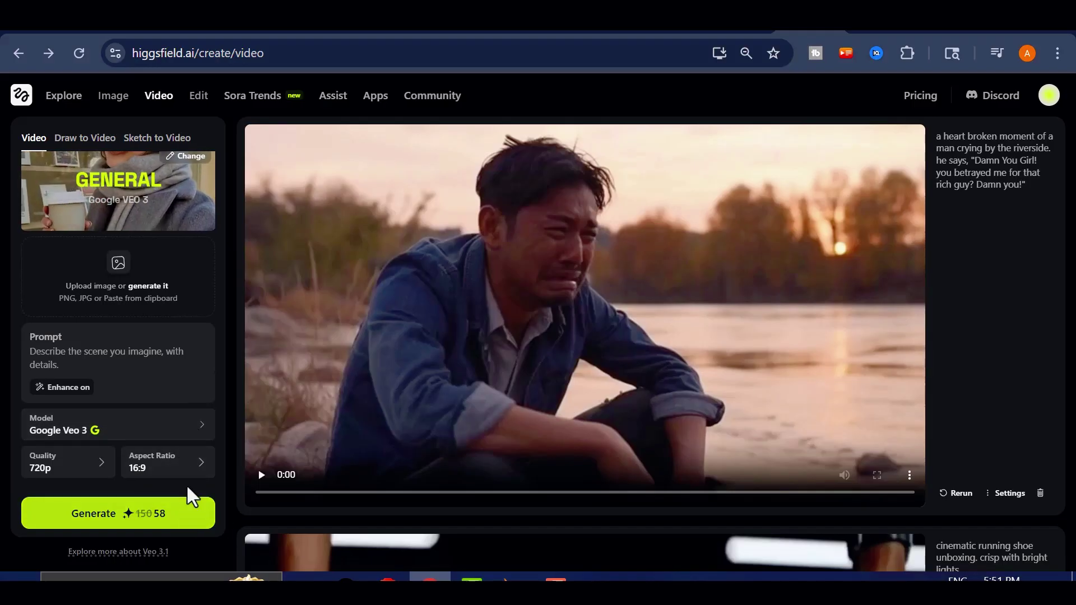
Select Google Veo 3.1, then revert to Google Veo 3 once more.
click(176, 428)
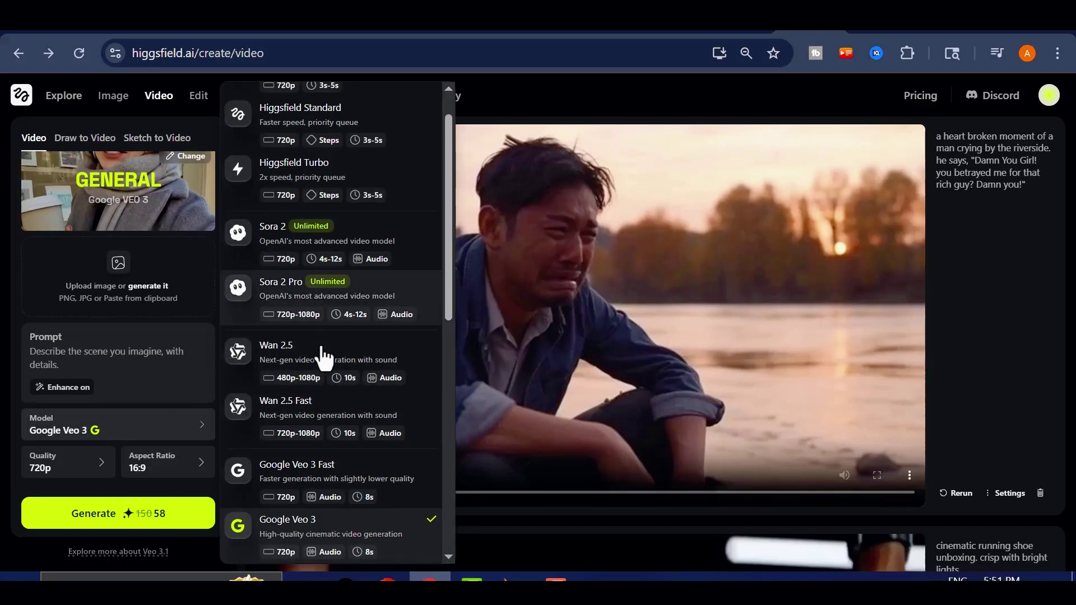
scroll(336, 415, down, 2)
click(355, 476)
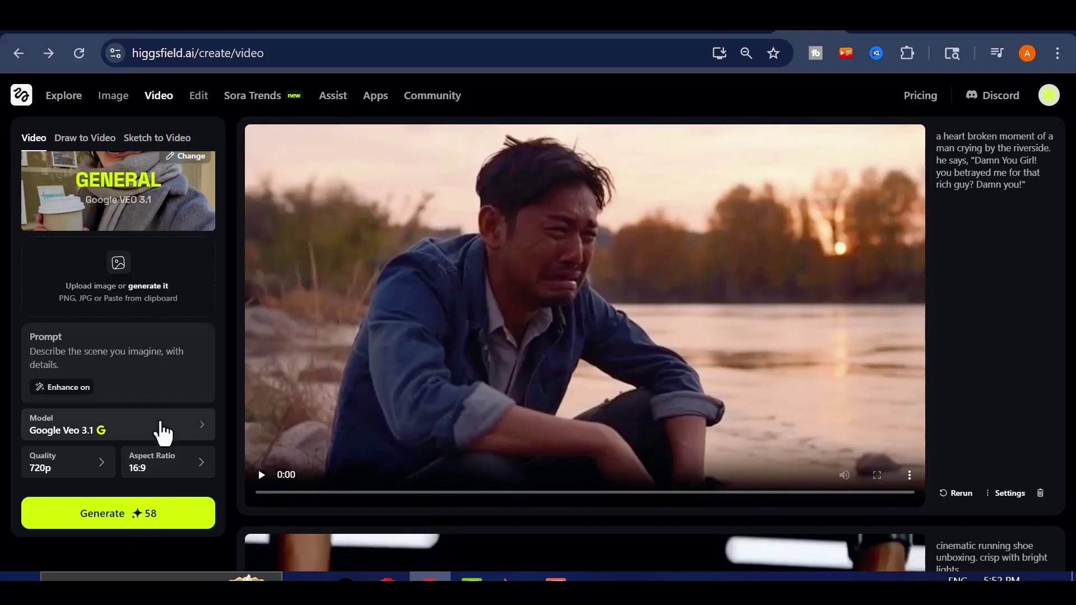
click(162, 431)
click(370, 489)
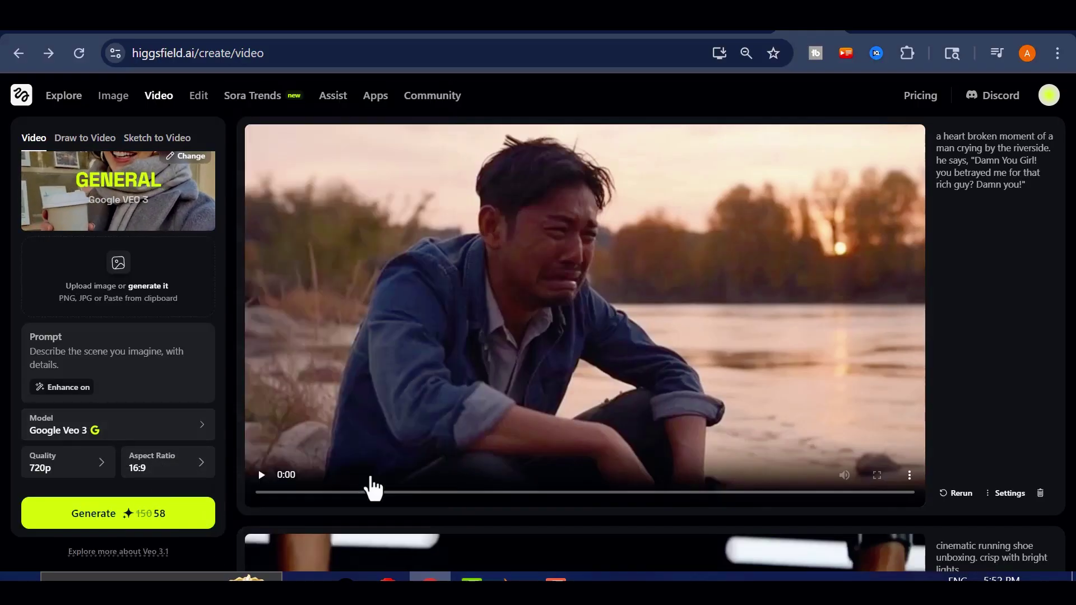
Scroll the feed and reopen the model list to reach Google Veo 3.1.
scroll(129, 401, up, 1)
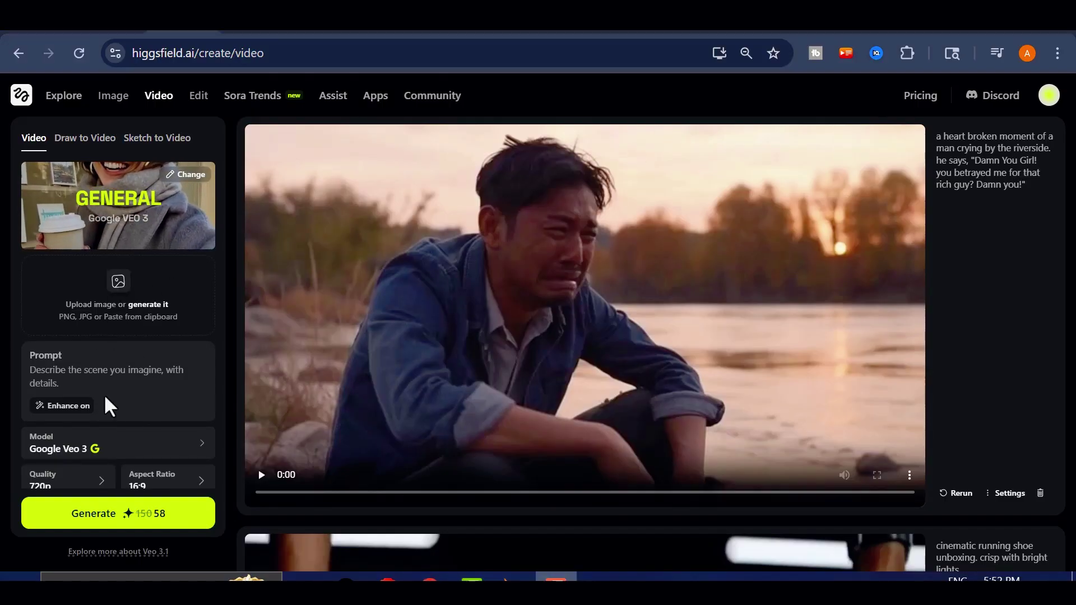
scroll(526, 422, down, 15)
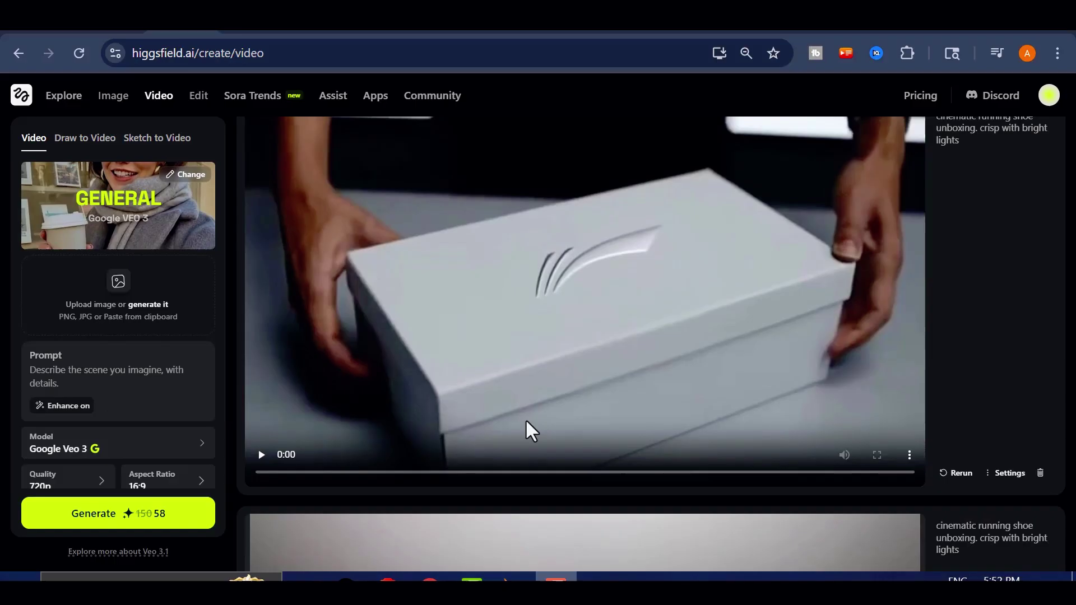
scroll(526, 419, up, 8)
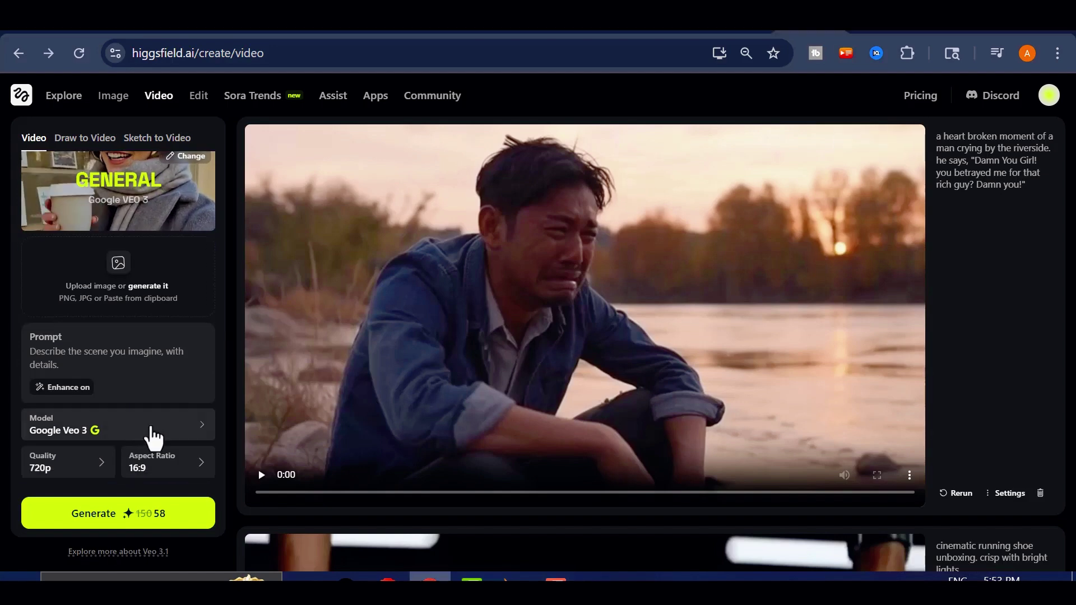
click(153, 437)
scroll(314, 392, down, 4)
With Google Veo 3.1 selected, try generating a text-only basketball clip.
click(334, 353)
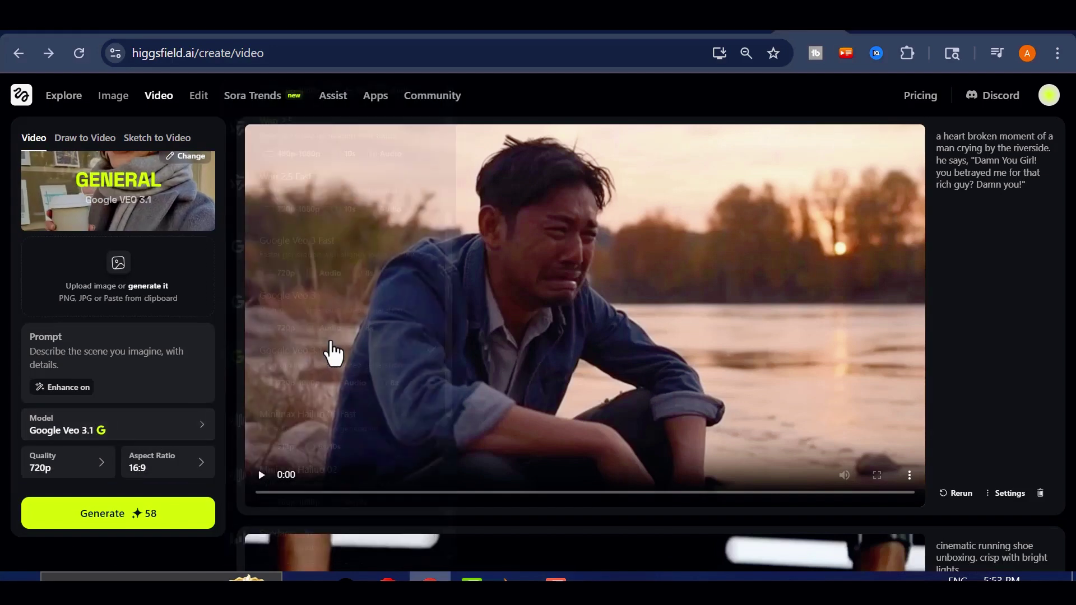
click(89, 352)
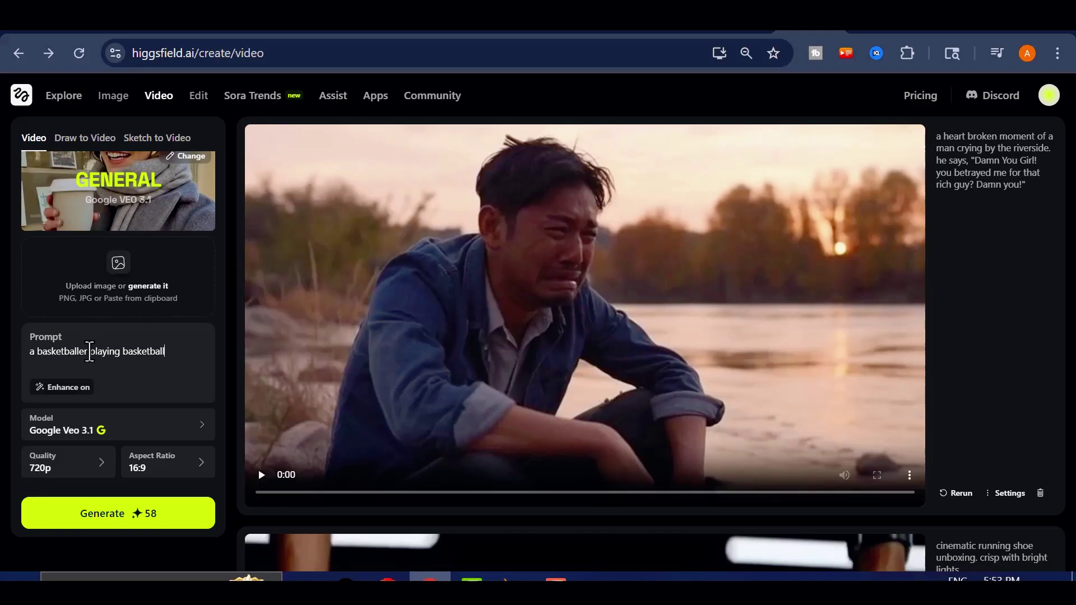
click(116, 508)
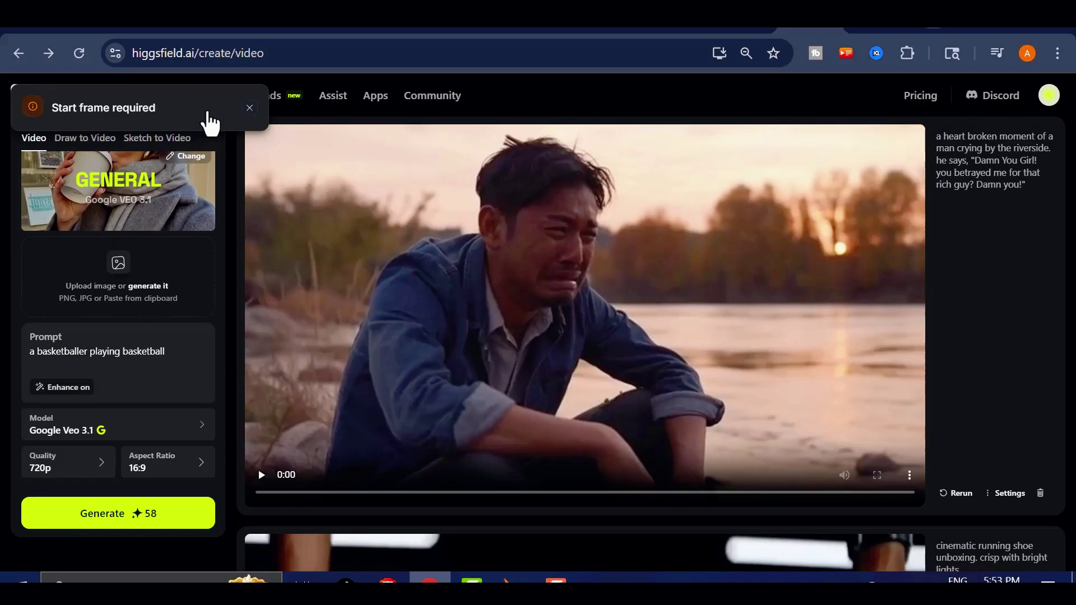
Dismiss the 'Start frame required' warning and delete the basketball prompt.
click(250, 108)
drag(166, 352, 30, 351)
key(BackSpace)
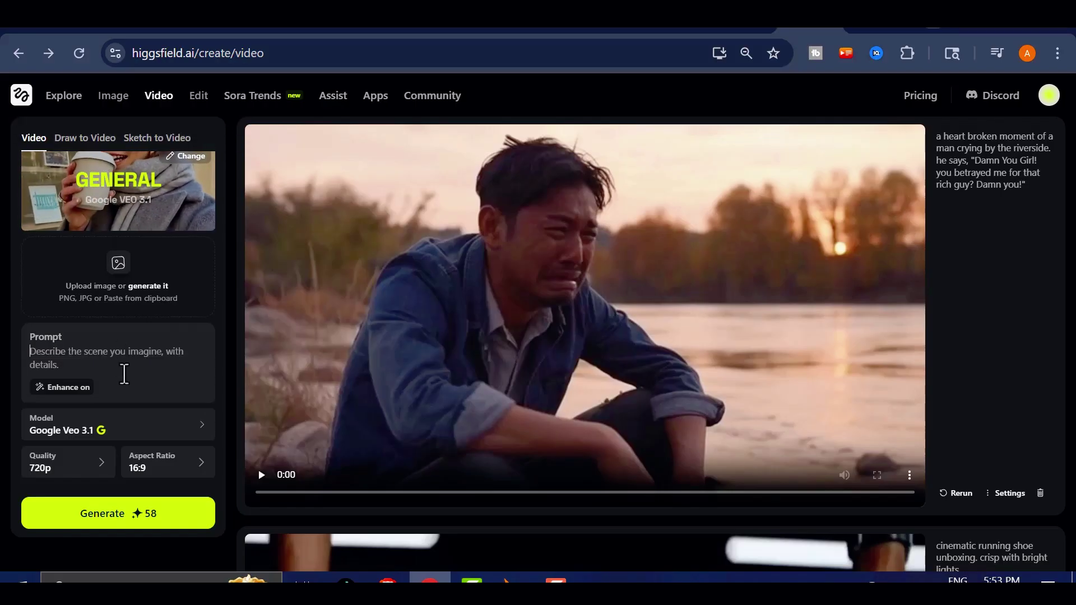
Copy ChatGPT's confused-alien kitchen text-to-image prompt and return to the Higgsfield tab.
click(670, 25)
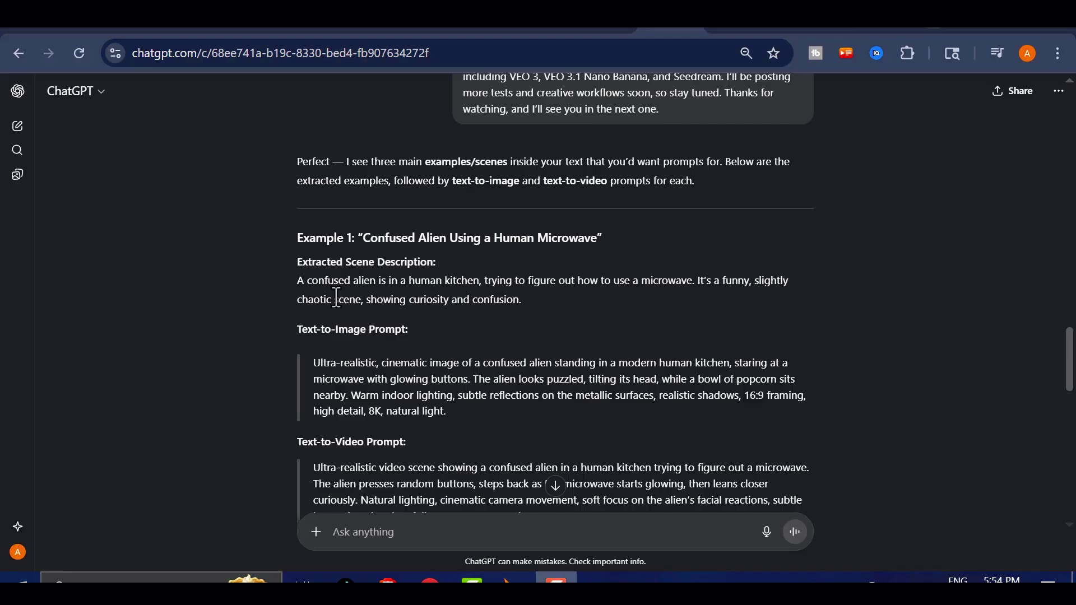
drag(313, 363, 453, 404)
key(ctrl+c)
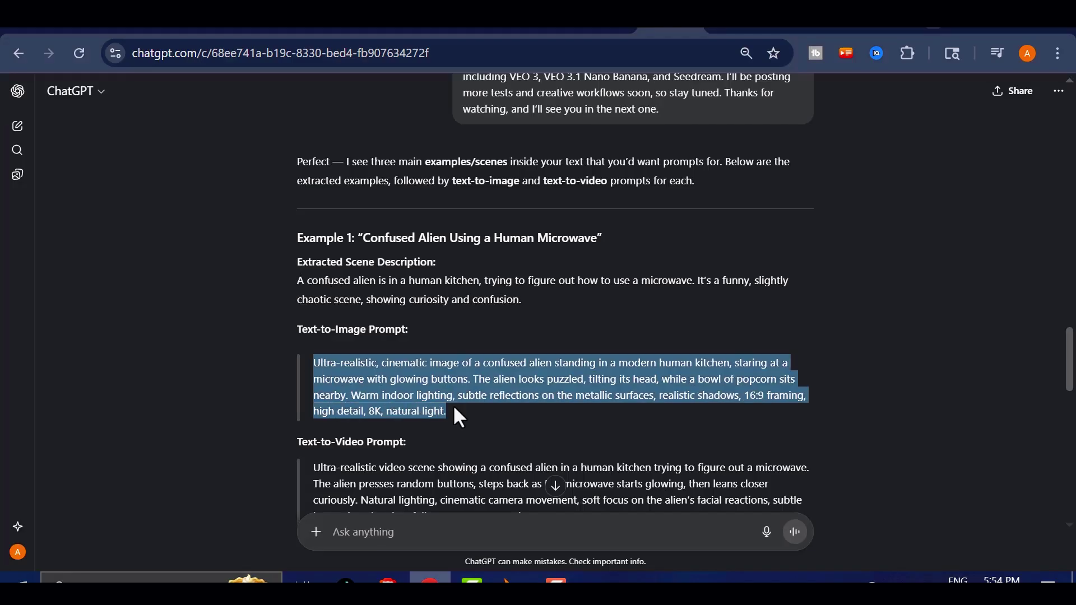
right_click(501, 201)
key(Escape)
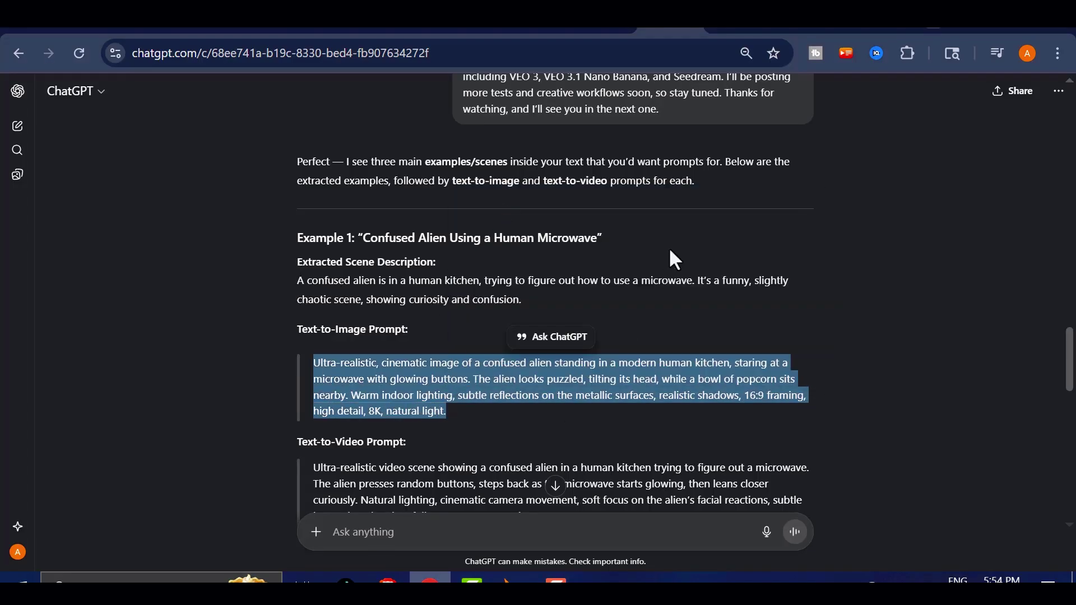
key(ctrl+shift+Tab)
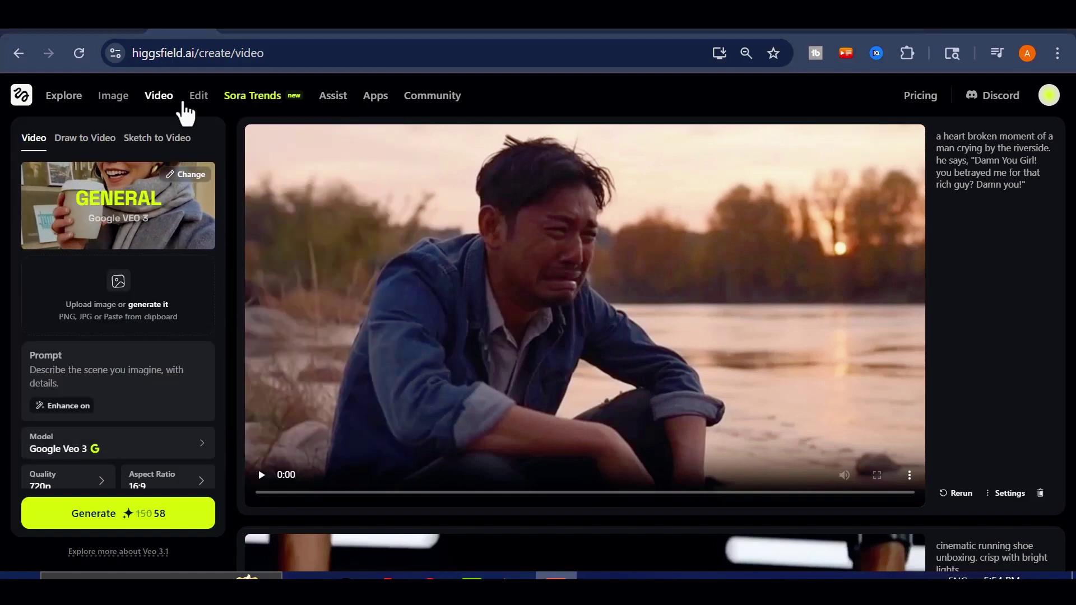
Paste the alien kitchen prompt into Nano Banana and set the aspect ratio to 16:9.
mouse_move(93, 102)
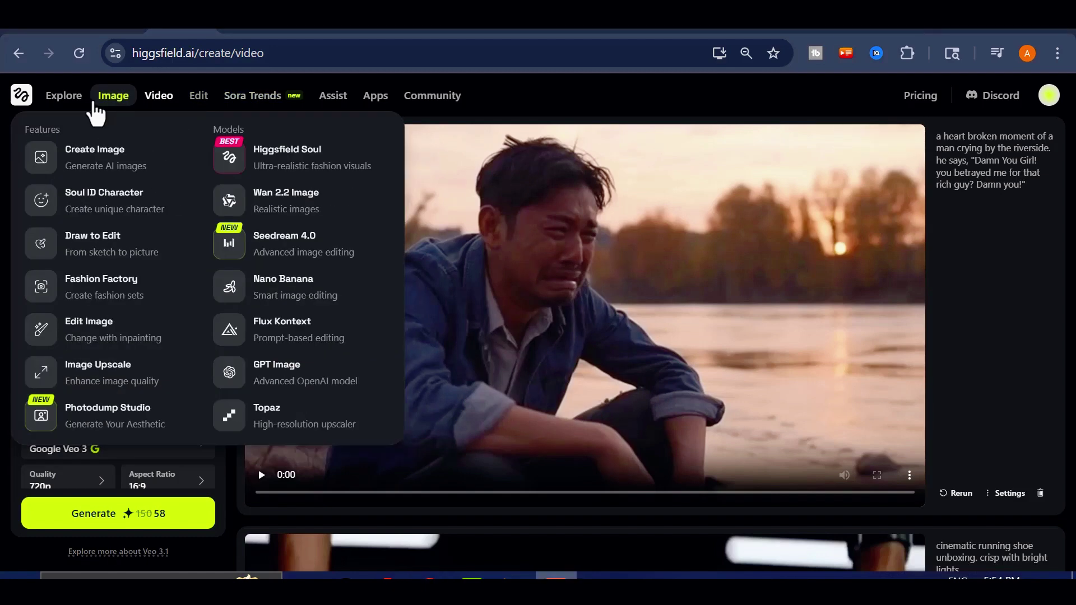
click(298, 293)
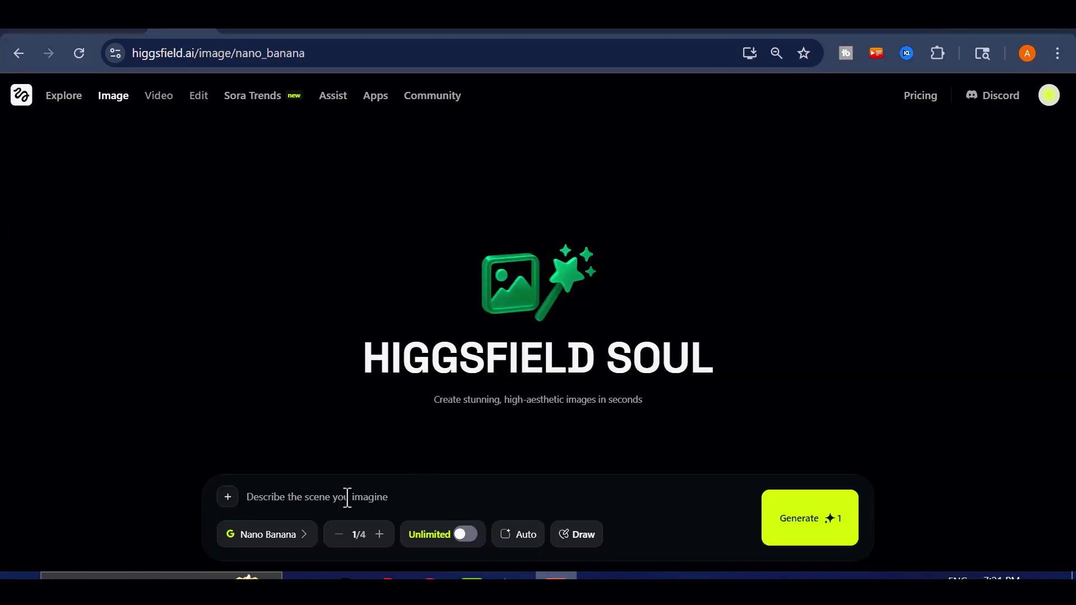
right_click(347, 497)
click(398, 308)
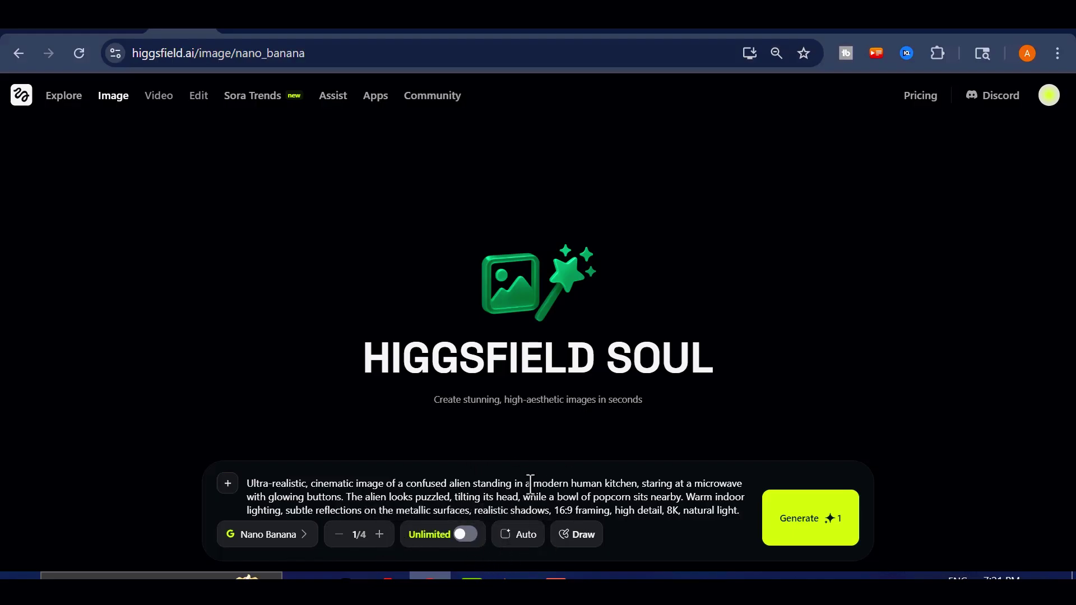
click(519, 534)
click(535, 268)
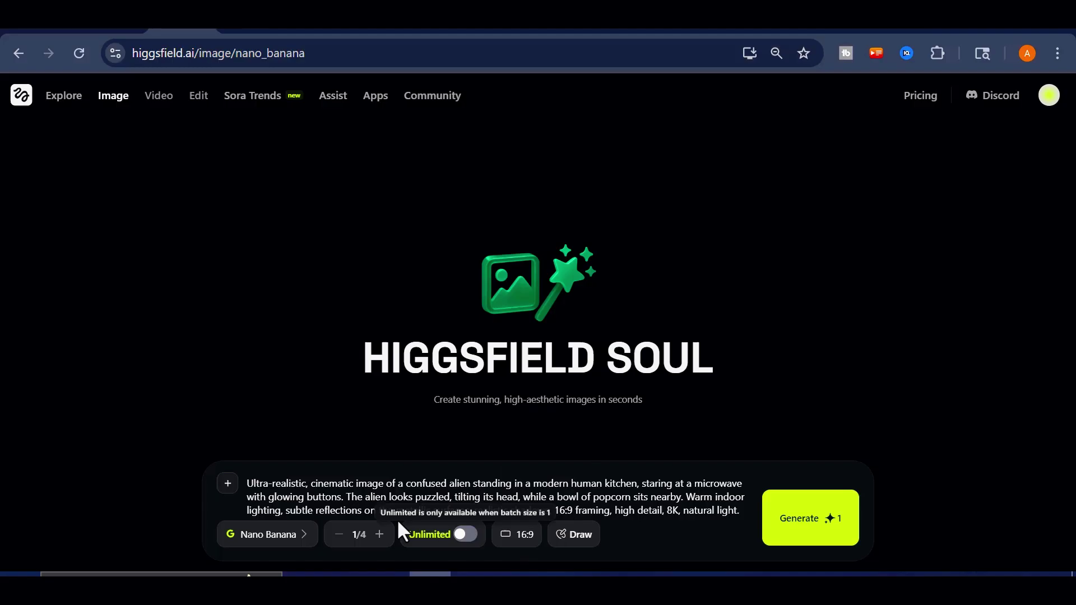
Generate the alien kitchen image and drag it in as the video's start frame.
click(812, 521)
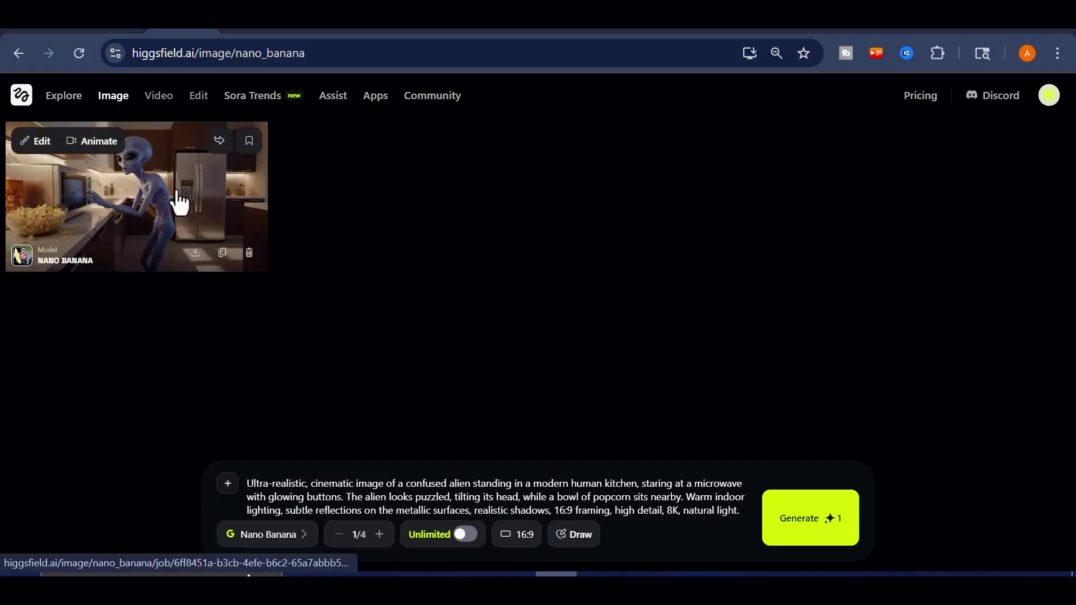
click(175, 201)
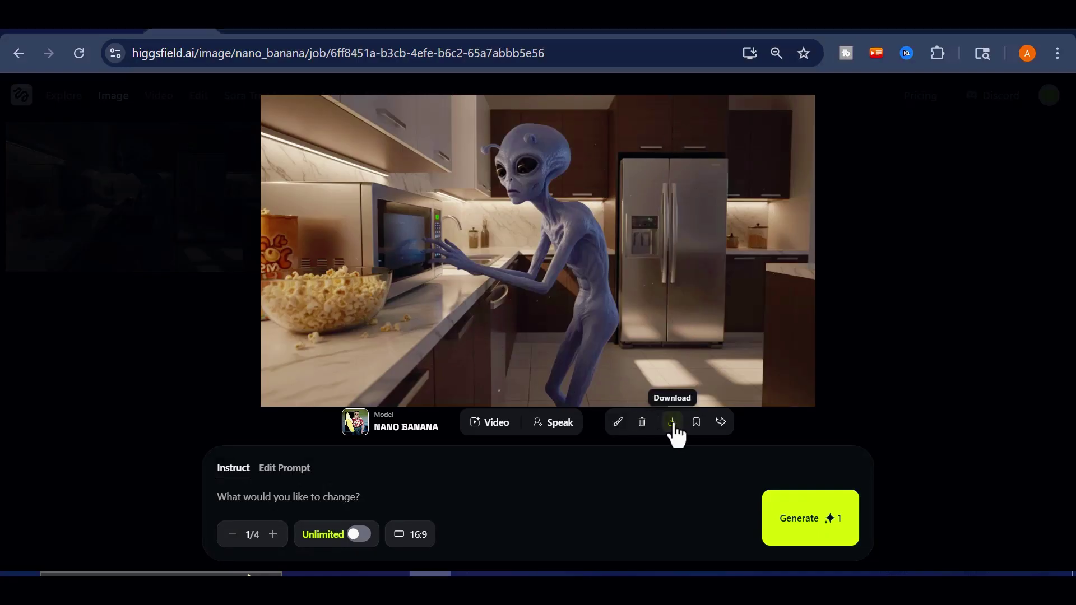
drag(660, 164, 109, 274)
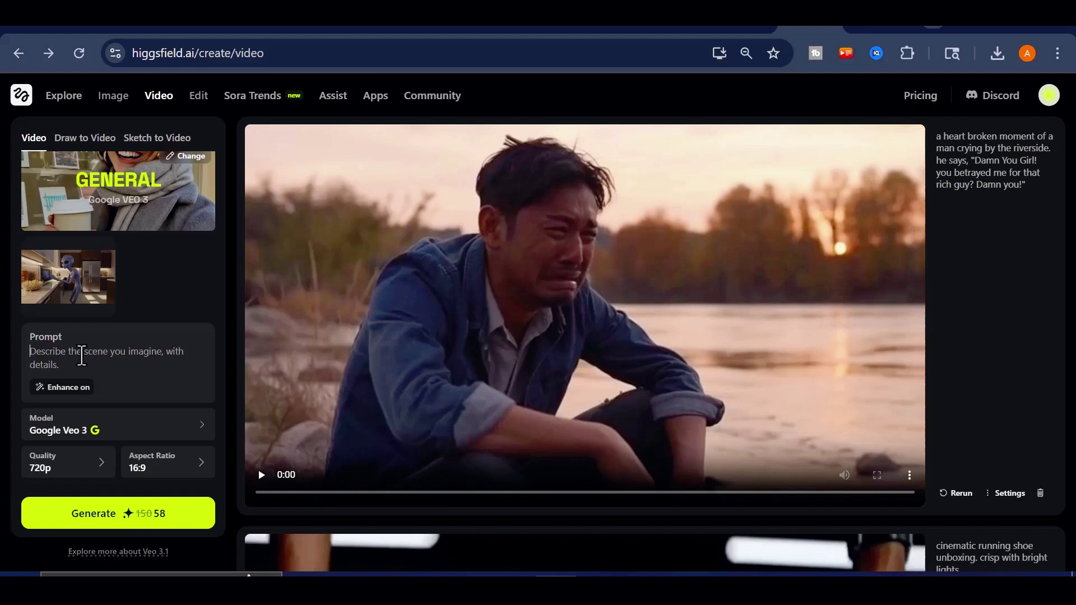
Paste the alien microwave video prompt, set 1080p quality, and generate with Google Veo 3.
click(144, 353)
key(ctrl+v)
scroll(145, 353, down, 2)
click(103, 469)
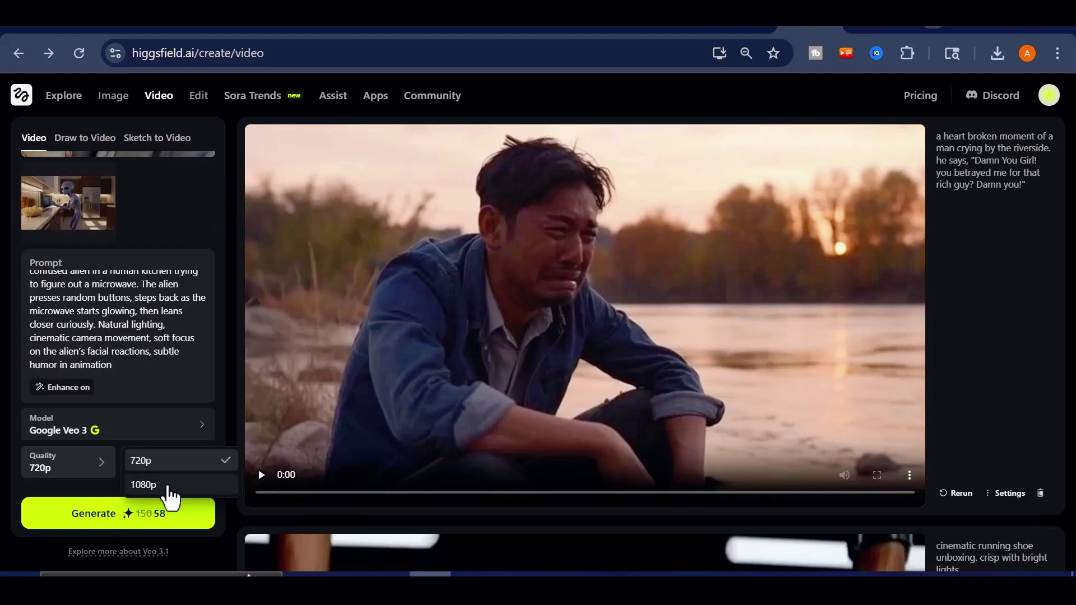
click(182, 485)
click(182, 485)
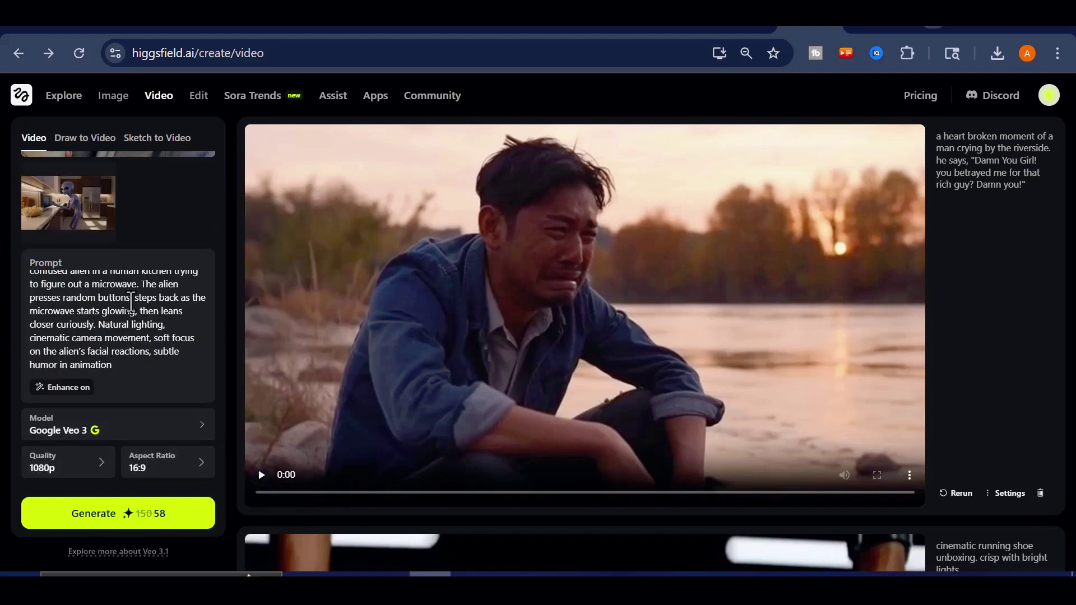
click(126, 520)
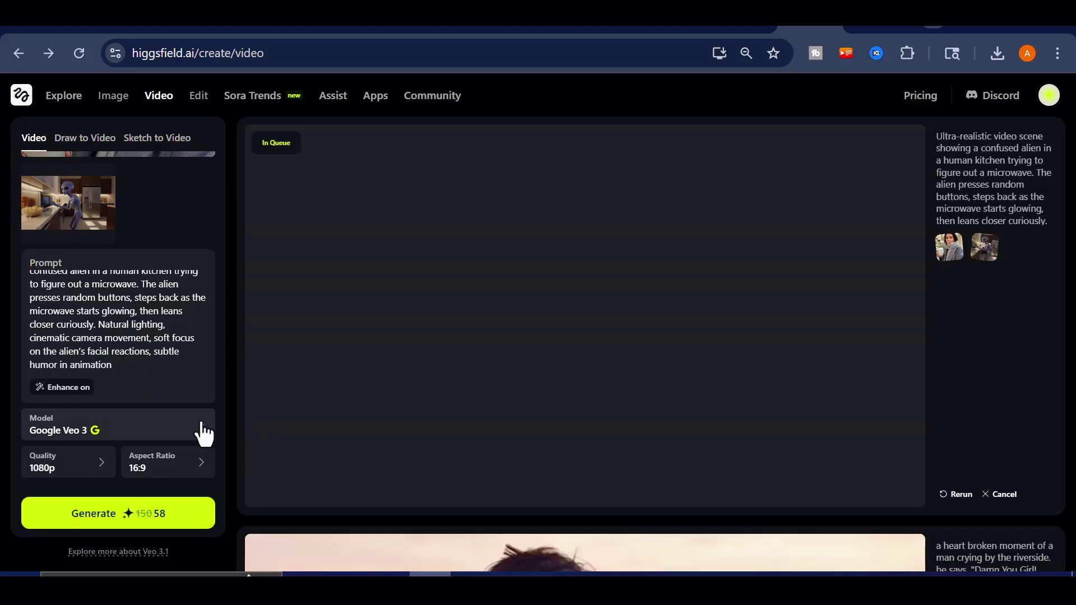
Switch the model to Google Veo 3.1 and generate the alien video again.
click(204, 433)
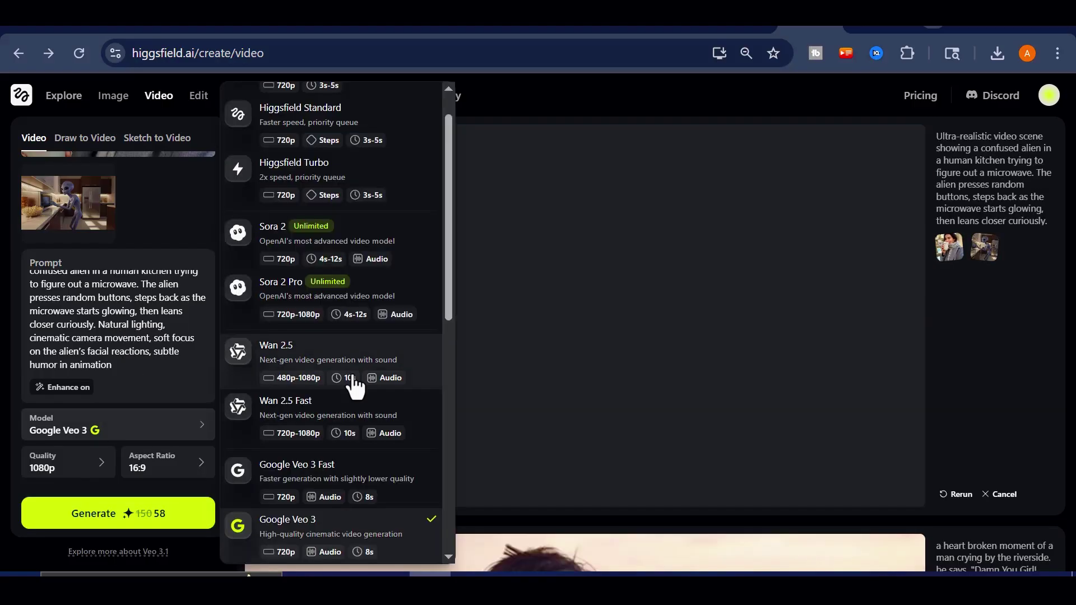
scroll(350, 449, down, 2)
click(348, 477)
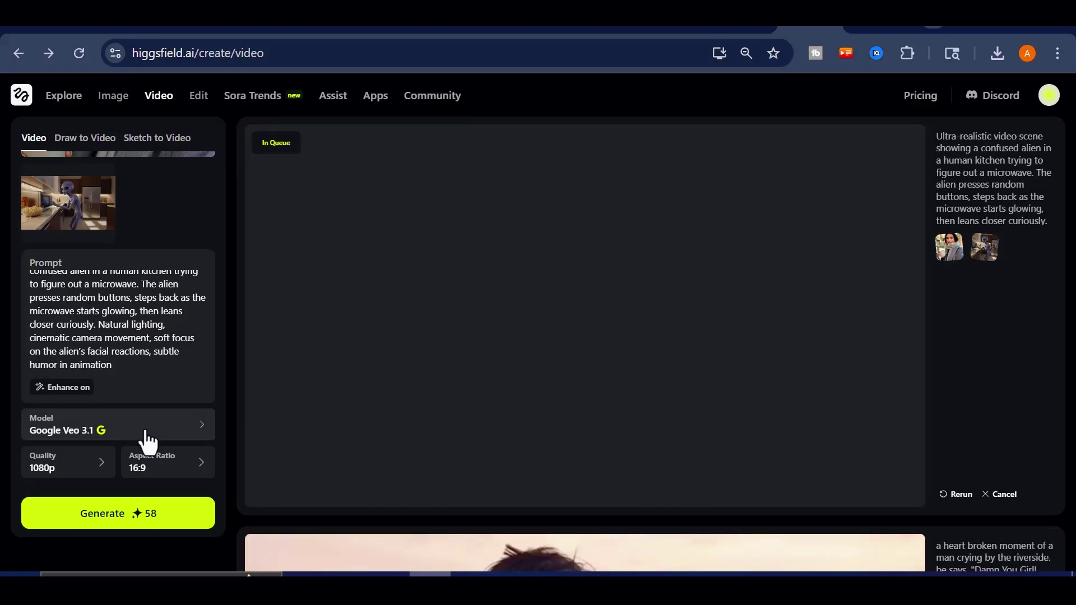
click(144, 520)
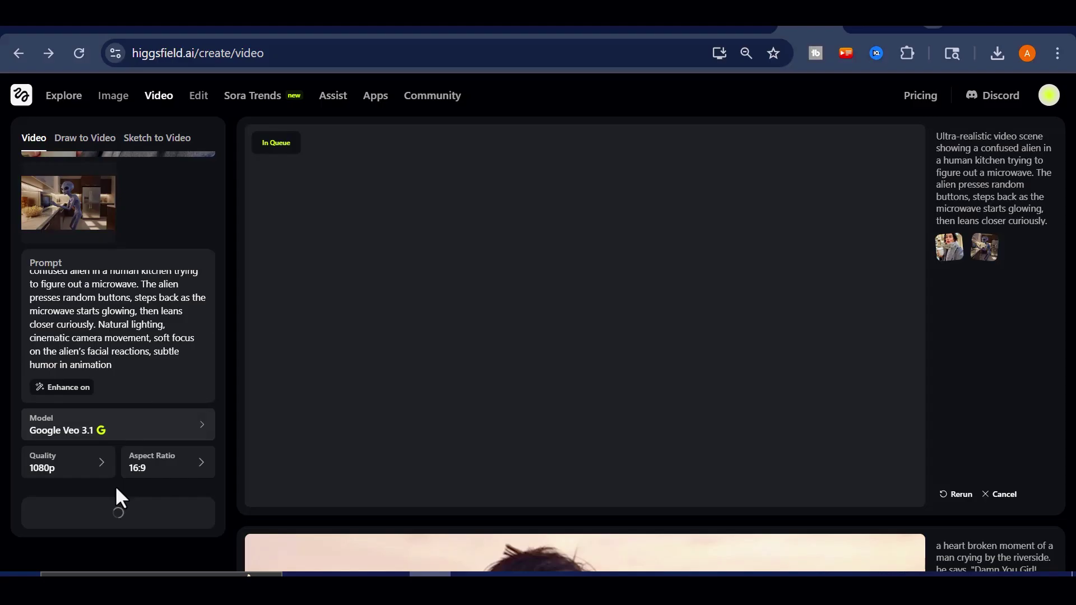
scroll(533, 392, down, 2)
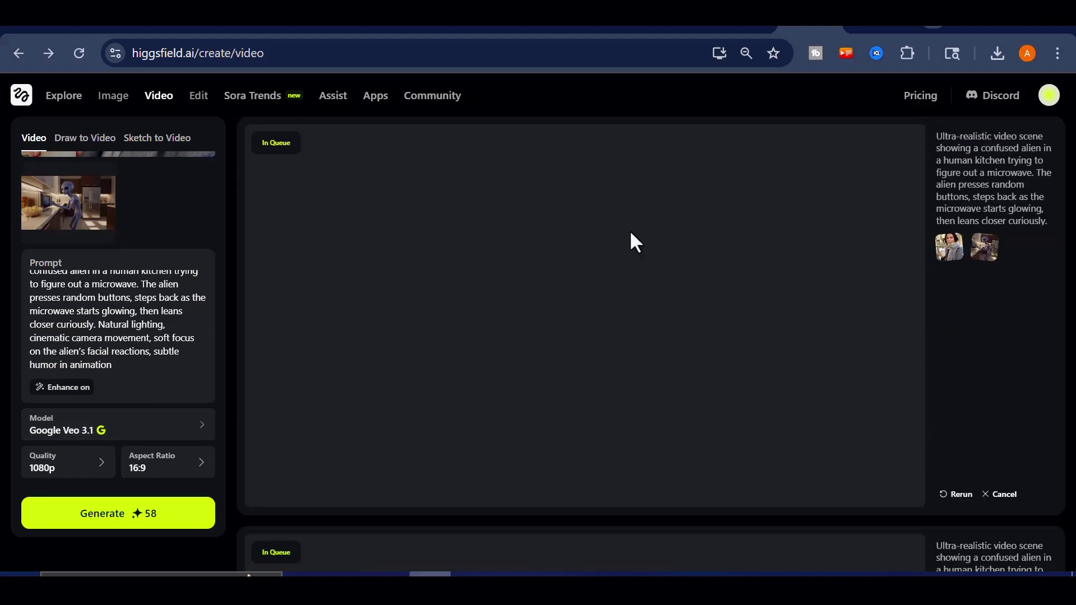
scroll(672, 274, down, 8)
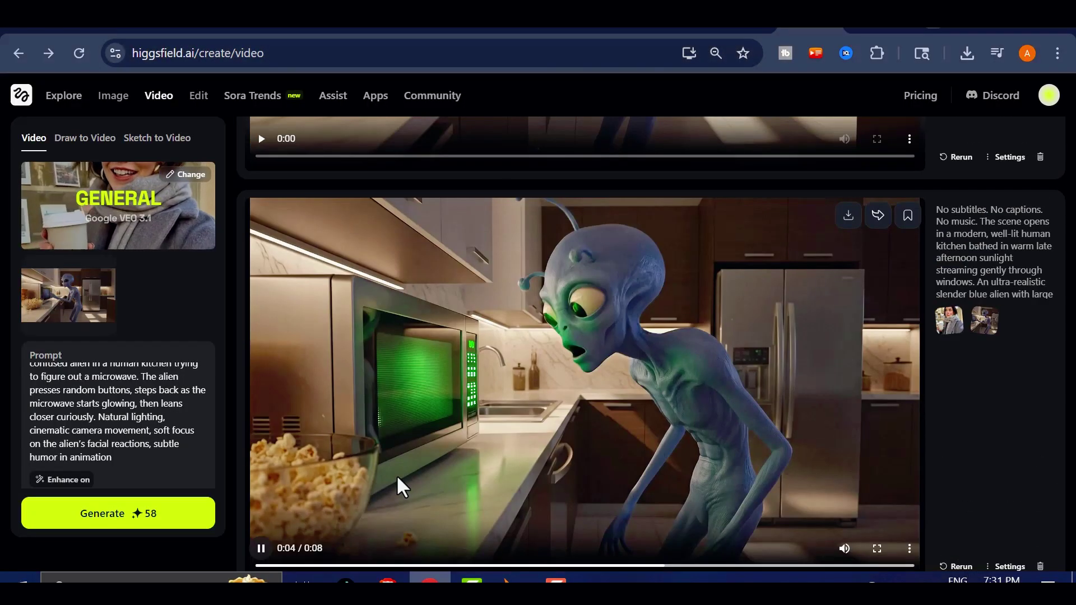
Pause the alien microwave clip and scroll through the video results.
click(589, 381)
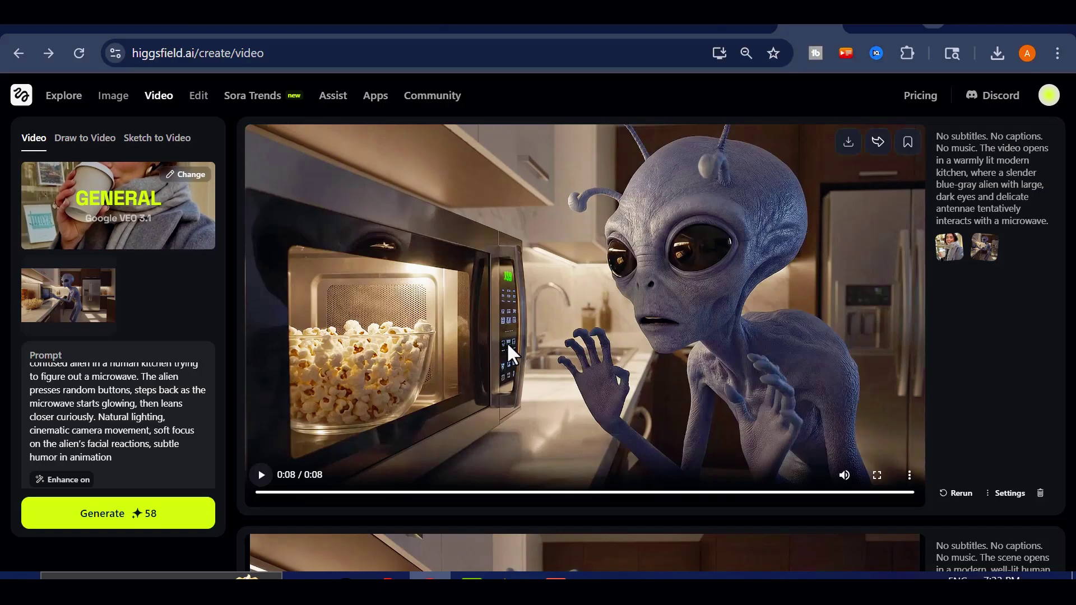
scroll(509, 371, down, 2)
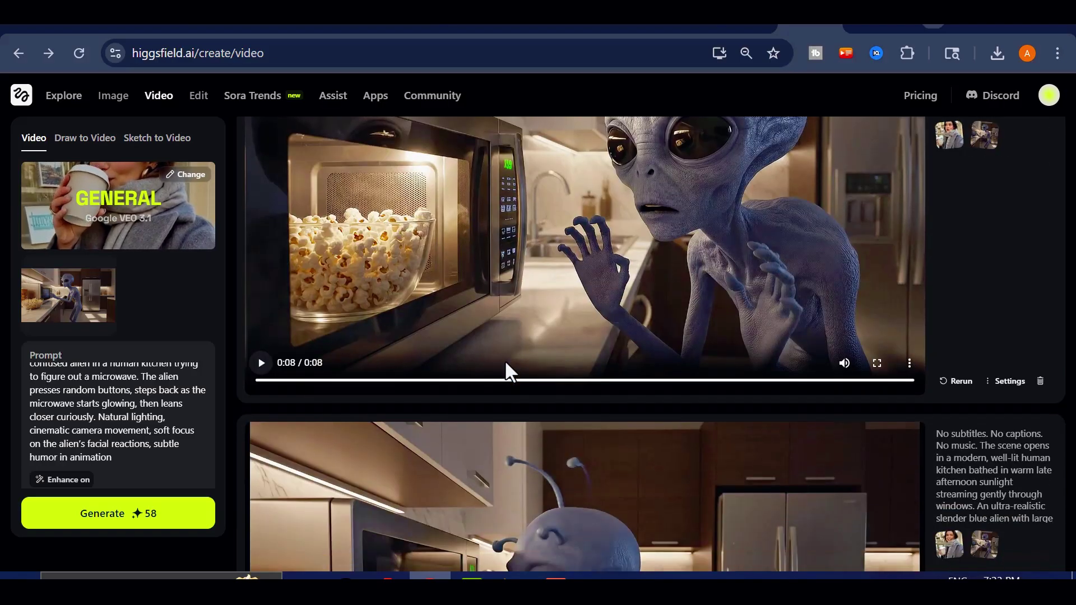
scroll(506, 363, up, 2)
scroll(504, 364, down, 4)
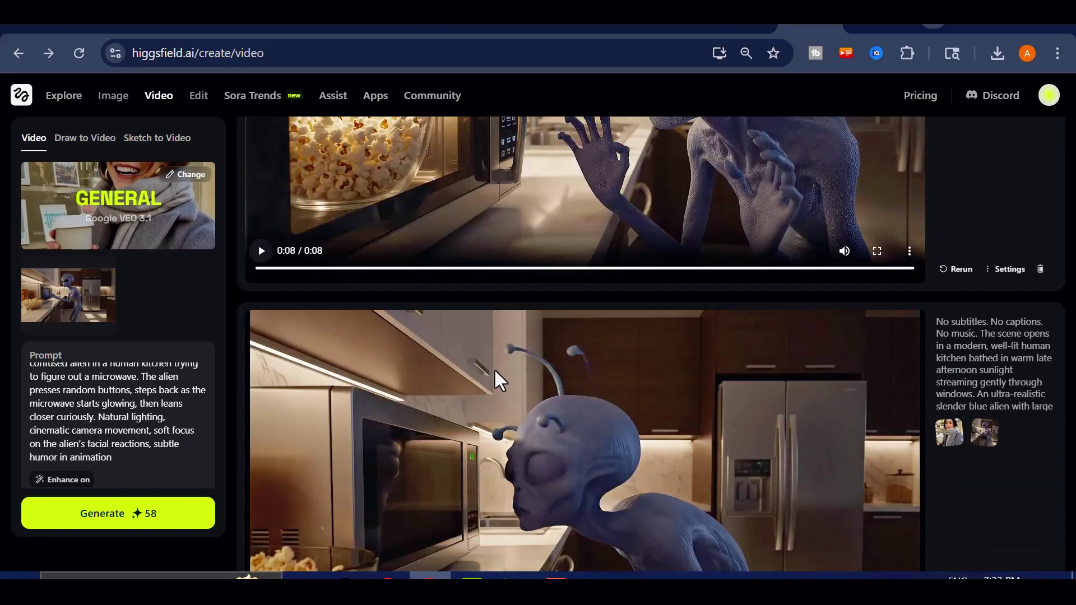
scroll(580, 393, up, 4)
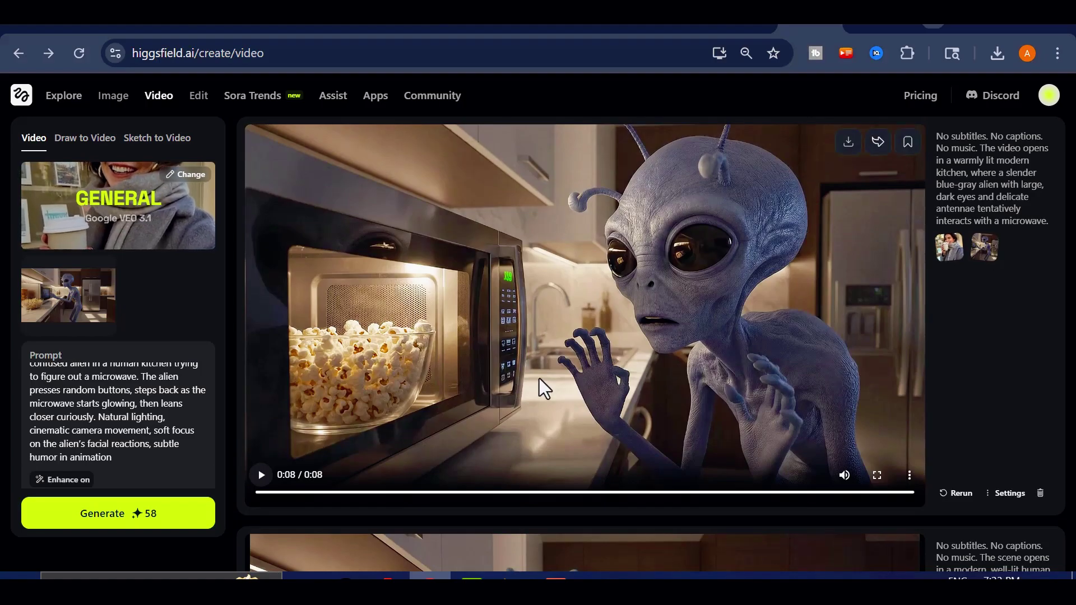
scroll(539, 379, down, 2)
scroll(640, 460, down, 2)
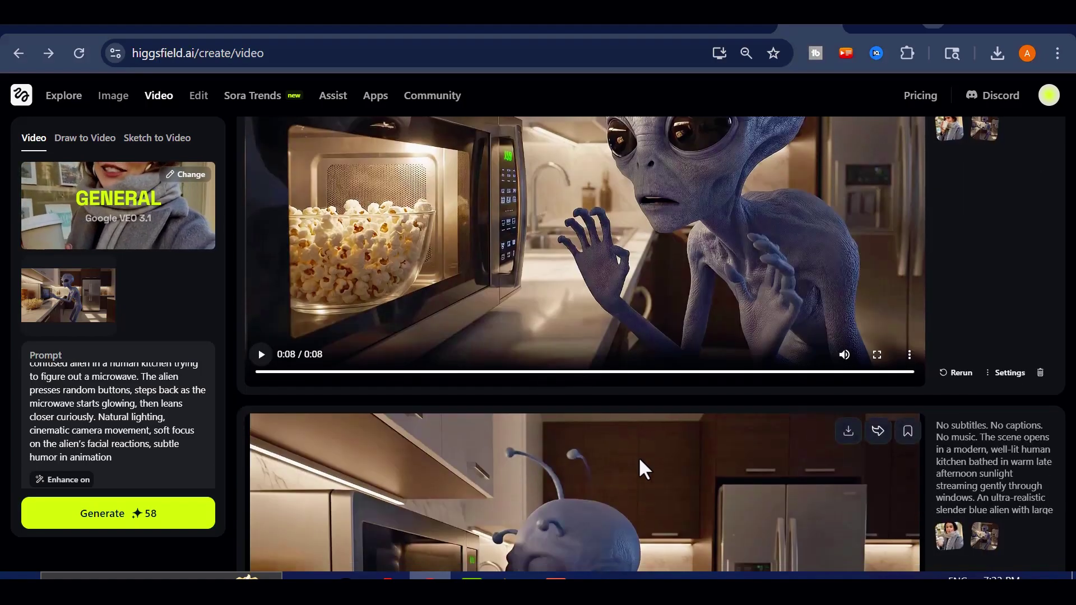
scroll(640, 460, up, 3)
scroll(655, 440, up, 1)
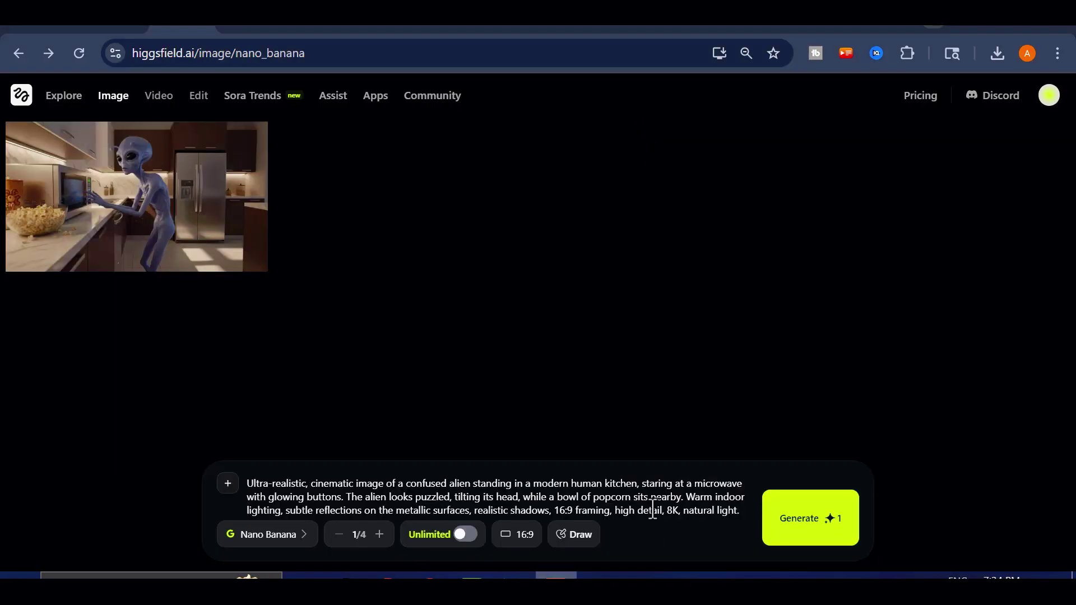
Replace the alien prompt with the singer-and-parrot prompt, then open and download the generated image.
key(ctrl+a)
text(Ultra-realistic cinematic image of a female model singing on stage with a vibrant parrot perched on her shoulder. The parrot has bright feathers and an expressive face. The model looks surprised mid-song as the parrot squawks. Warm spotlight lighting, shallow depth of field, professional stage background, 16:9 aspect ratio, hyper-detailed skin and feathers.)
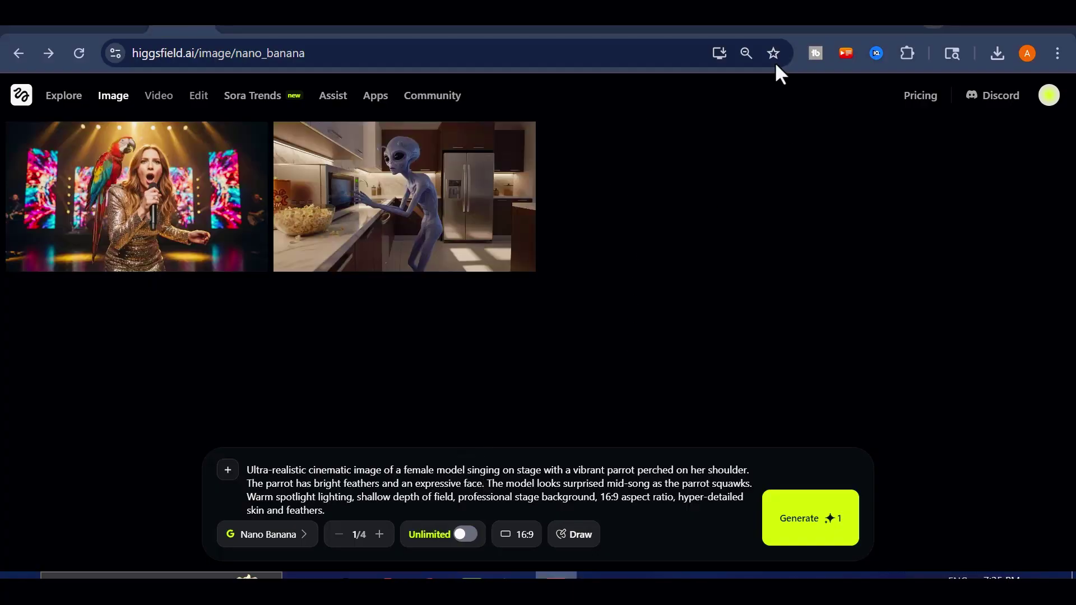
click(197, 233)
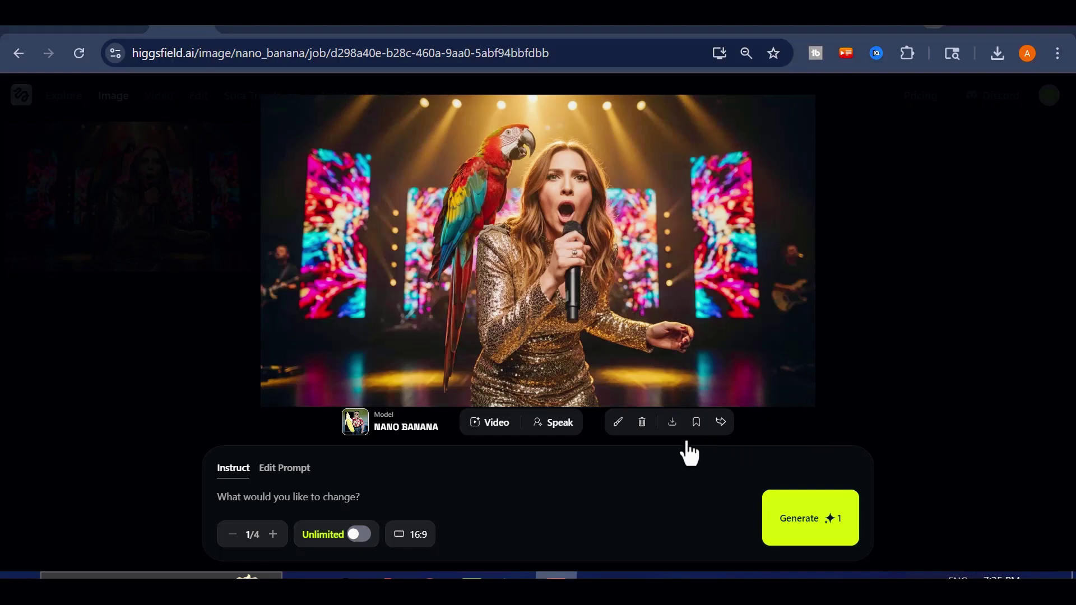
click(674, 424)
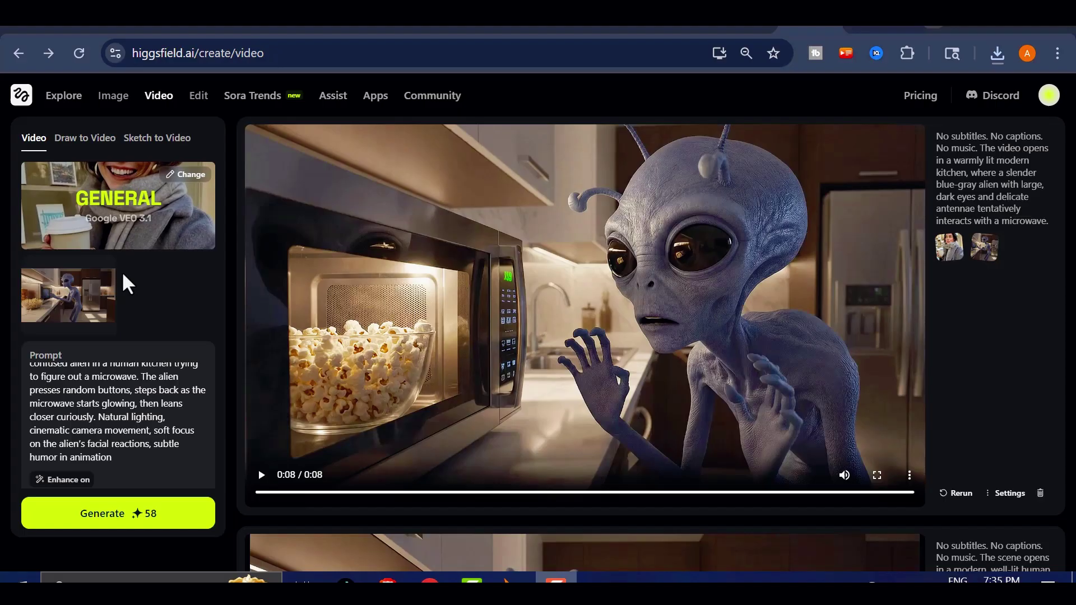
Paste the singing-and-squawking video prompt over the old one and generate with Veo 3.1.
key(ctrl+a)
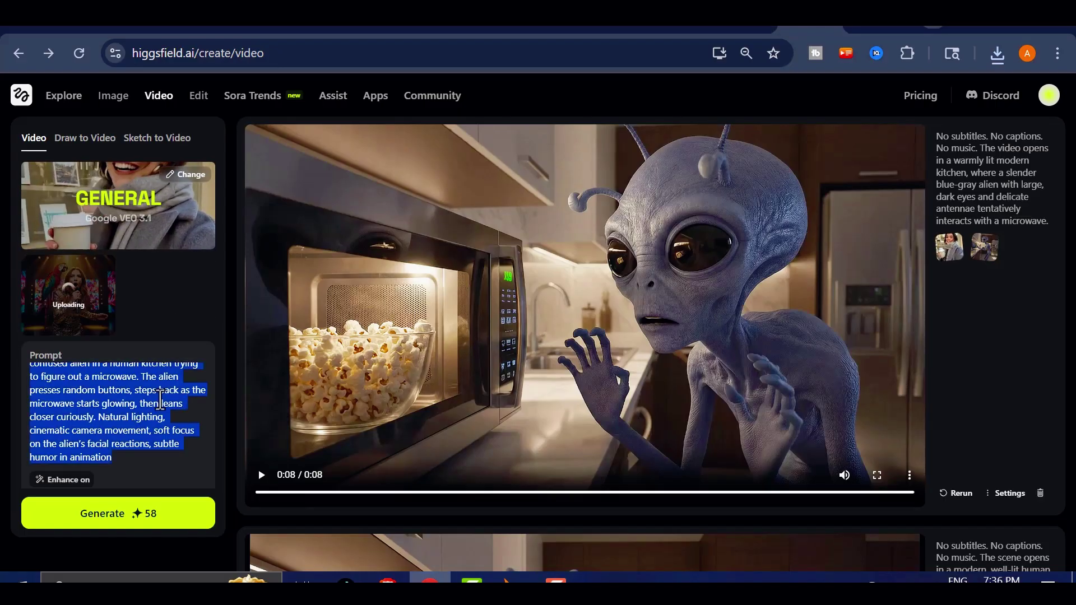
key(ctrl+v)
scroll(196, 359, down, 2)
scroll(196, 358, down, 1)
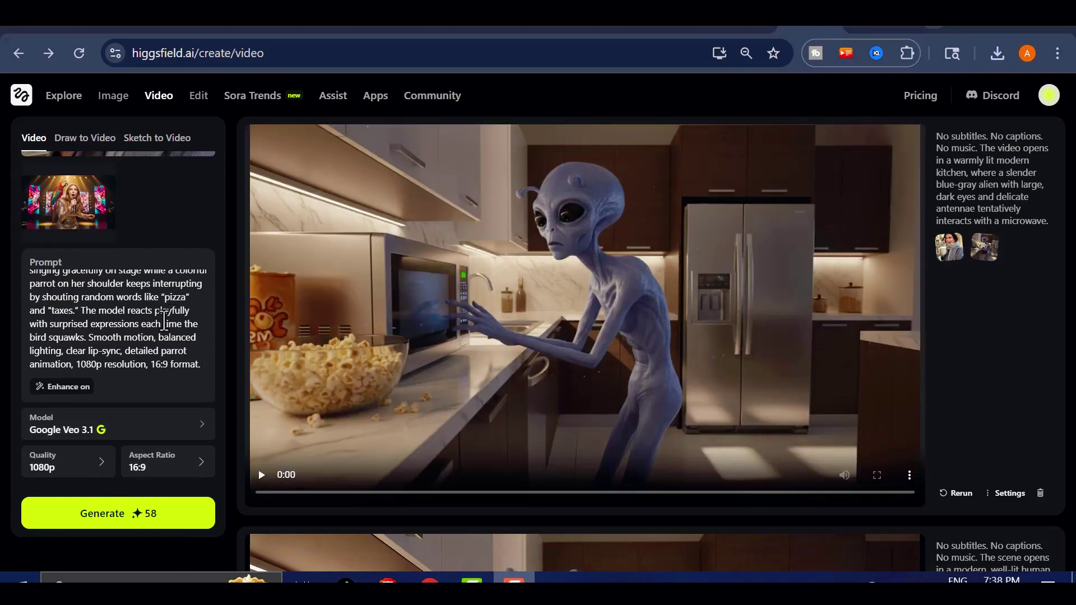
scroll(163, 274, up, 1)
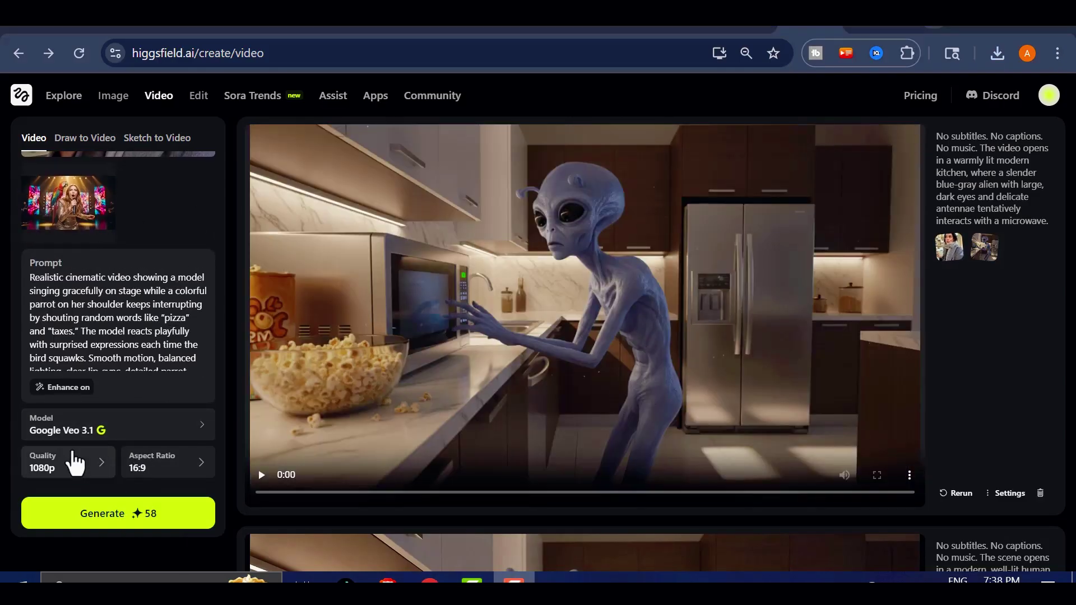
click(140, 522)
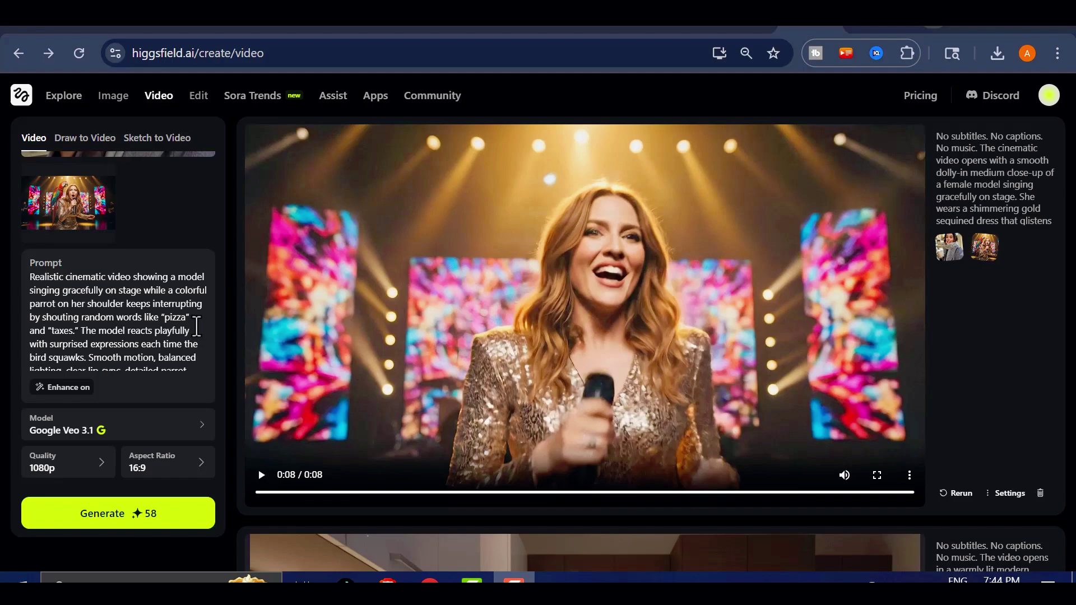
Watch the singer video full screen from the start, then exit full screen.
scroll(179, 325, down, 1)
click(878, 477)
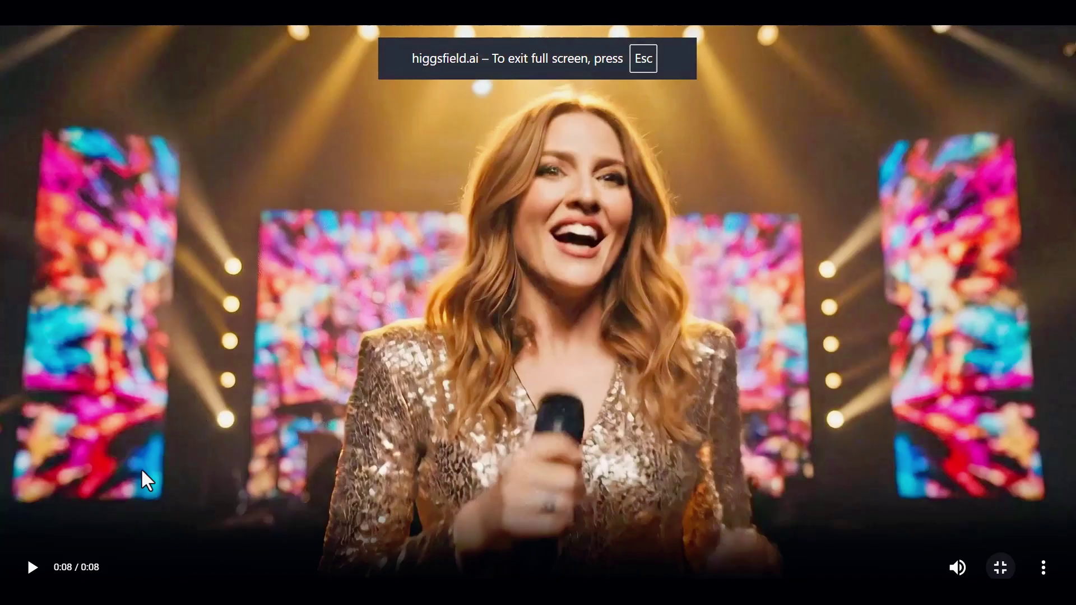
click(29, 569)
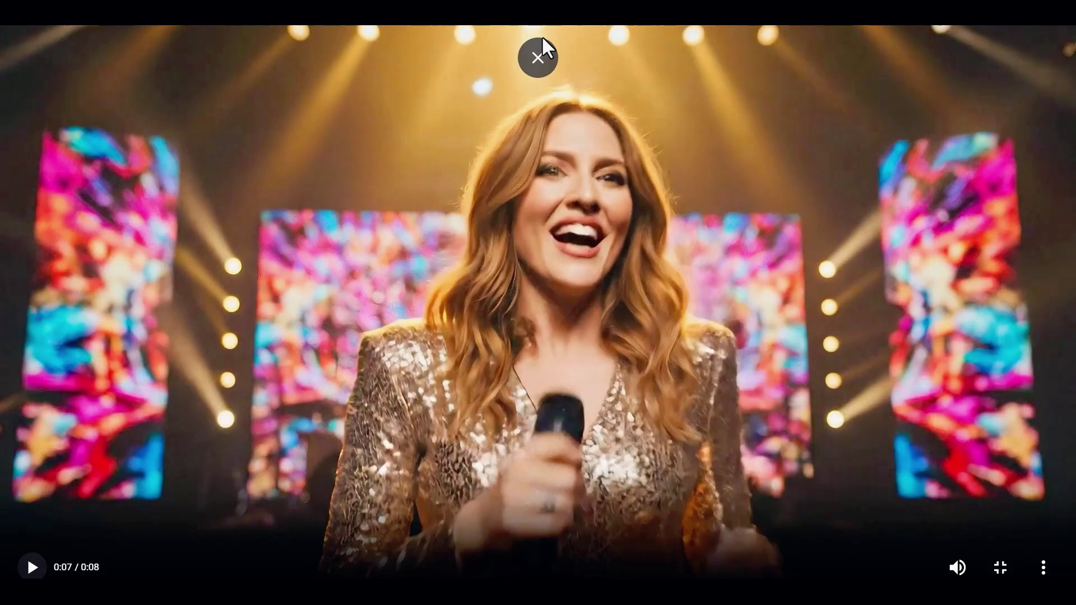
click(537, 58)
Replay the singer video in the results feed and pause it.
scroll(493, 305, down, 2)
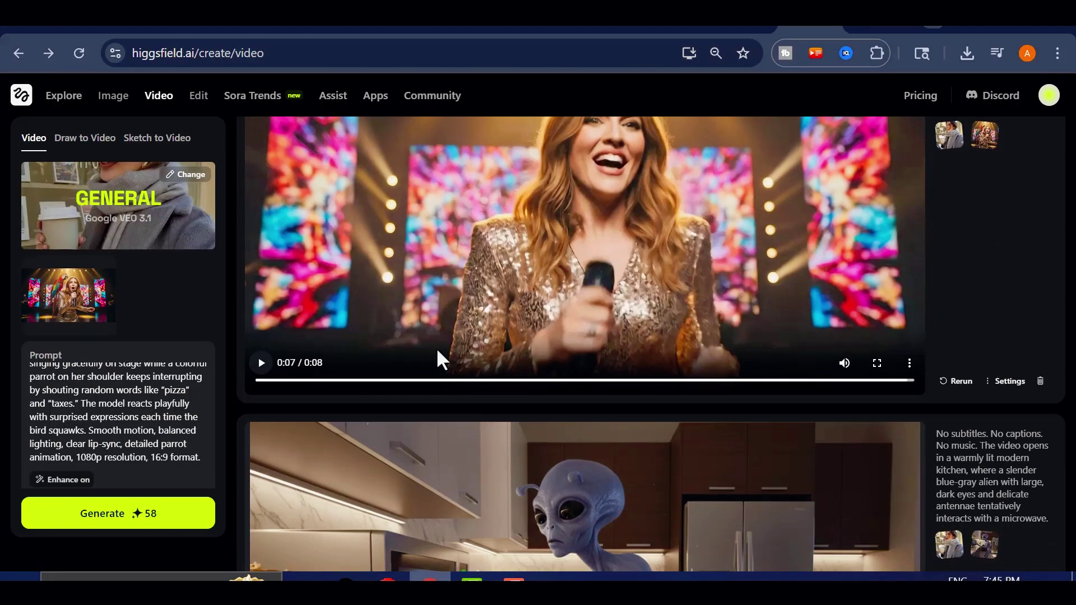
scroll(252, 374, up, 2)
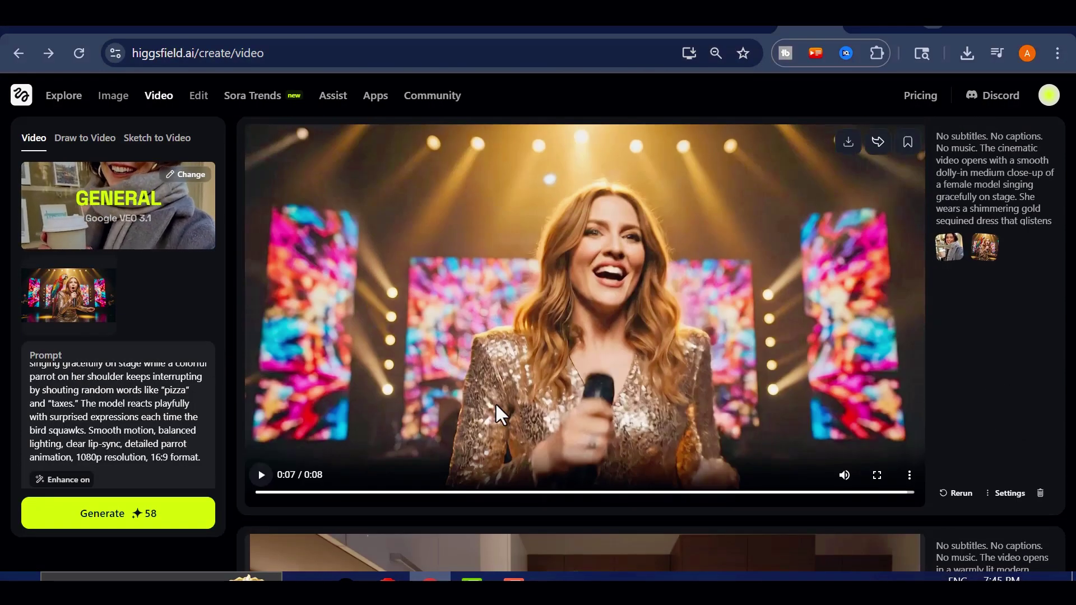
scroll(454, 308, down, 2)
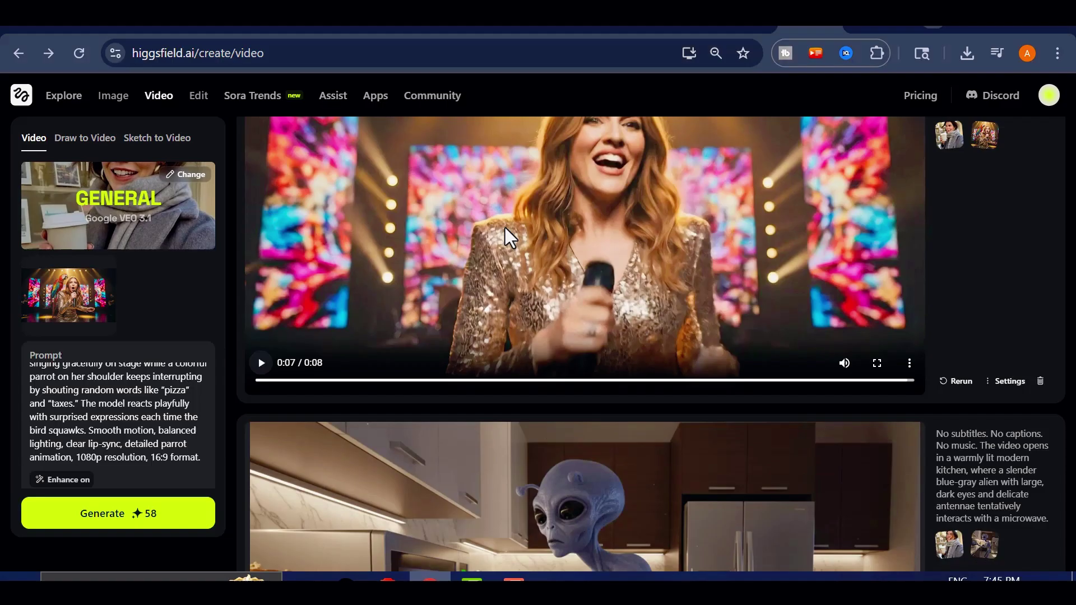
scroll(621, 247, up, 2)
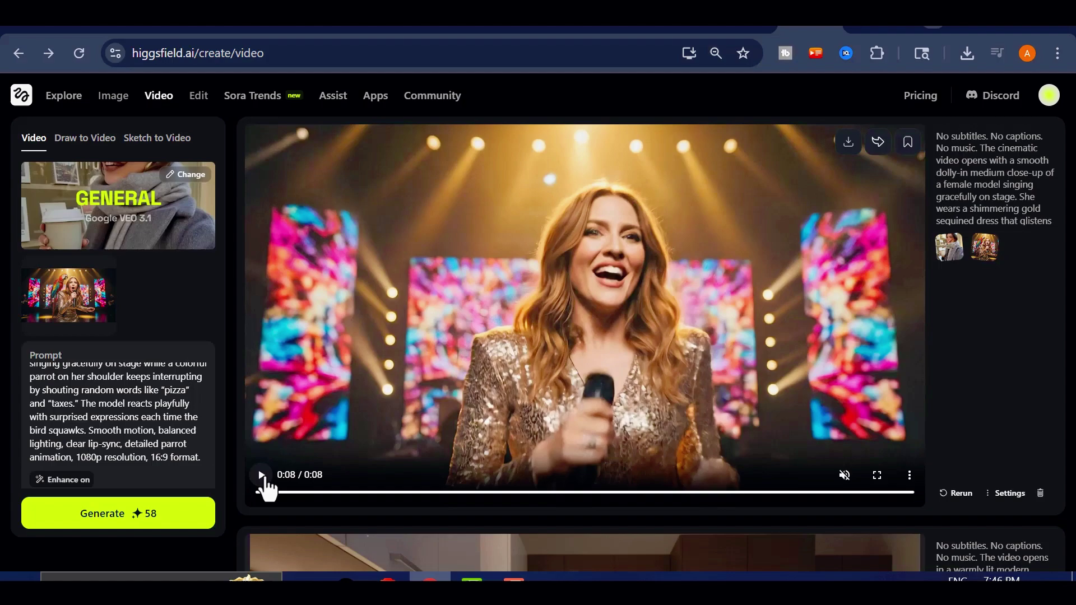
click(262, 477)
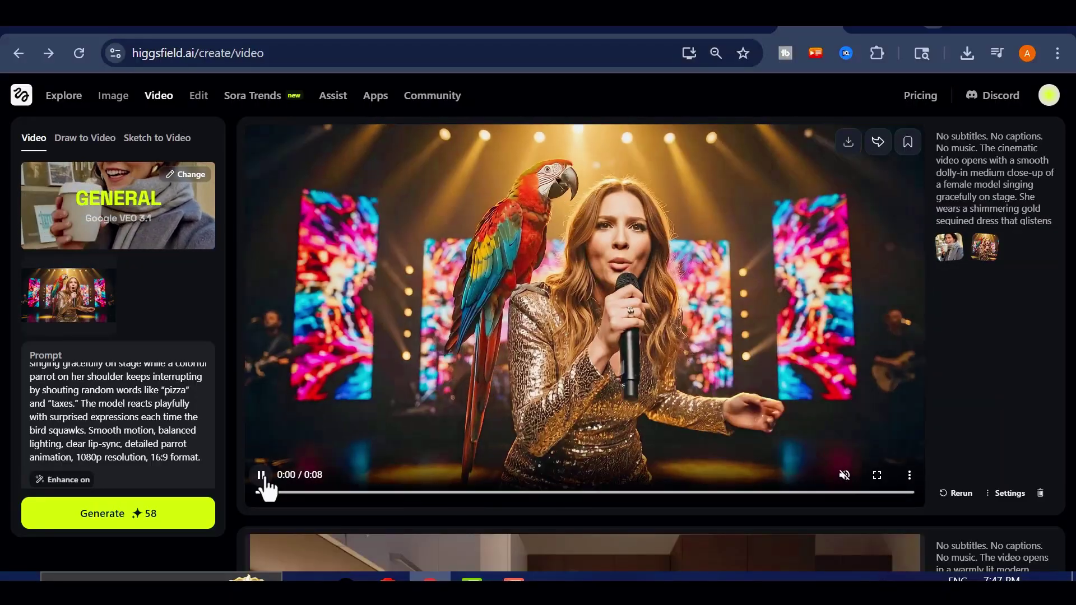
click(440, 392)
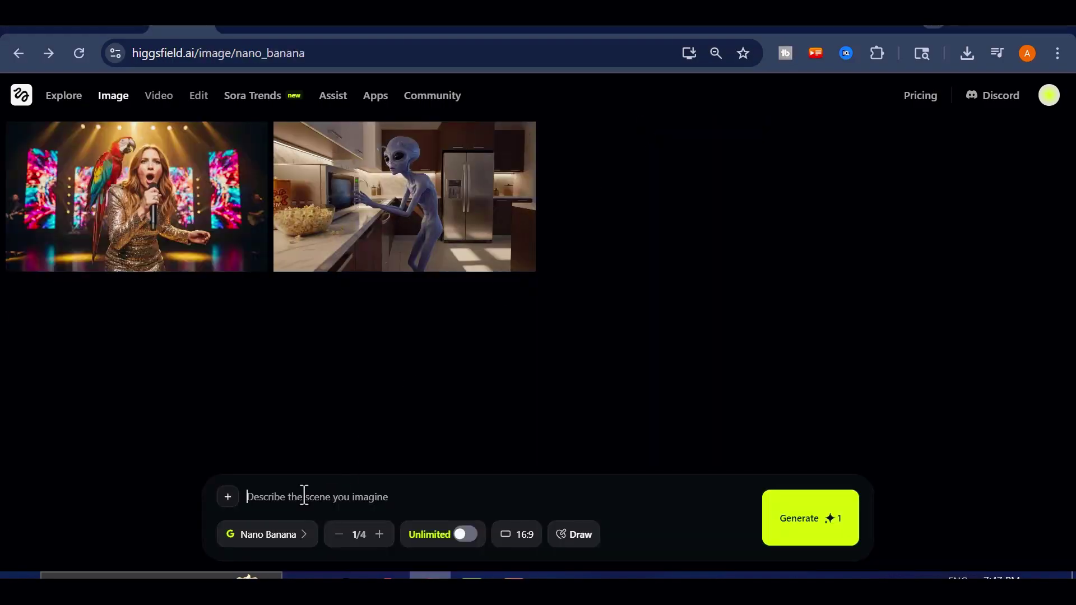
Paste the product-ad prompt and switch the image model to Seedream 4.0.
right_click(304, 493)
click(333, 302)
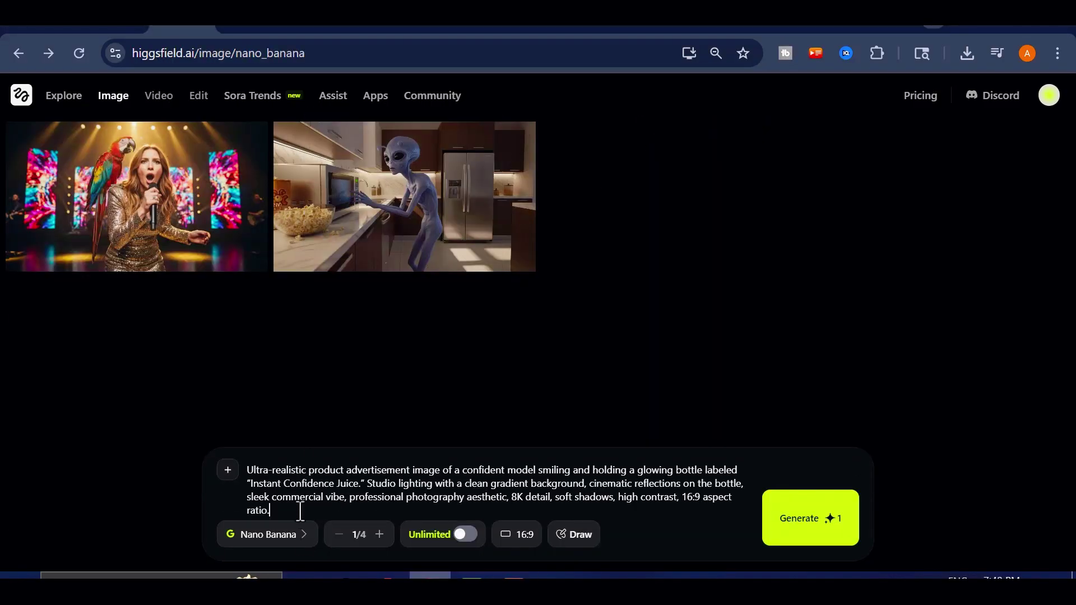
click(306, 541)
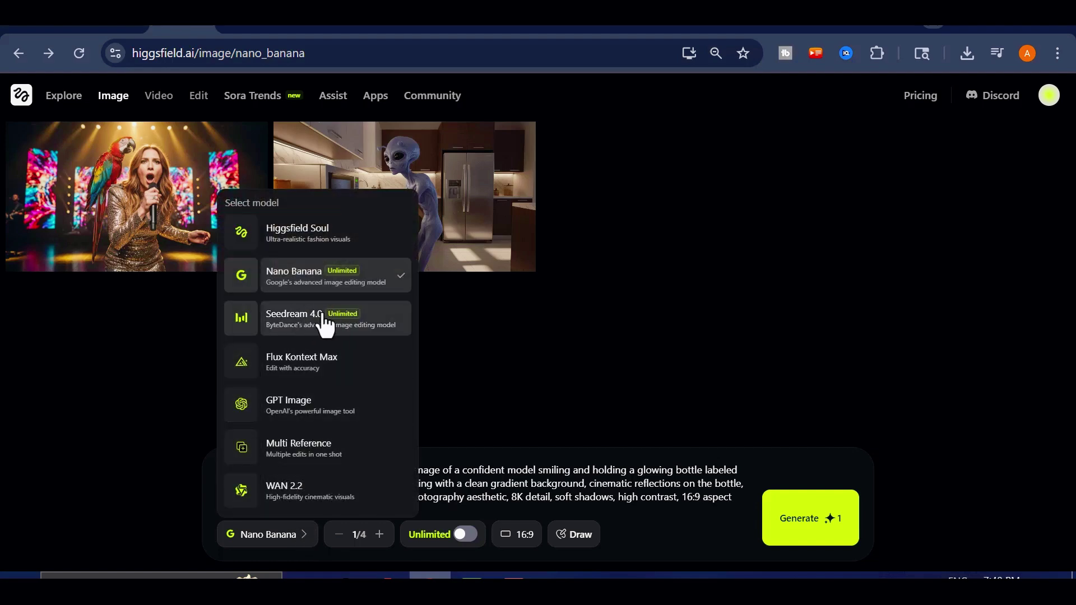
click(339, 331)
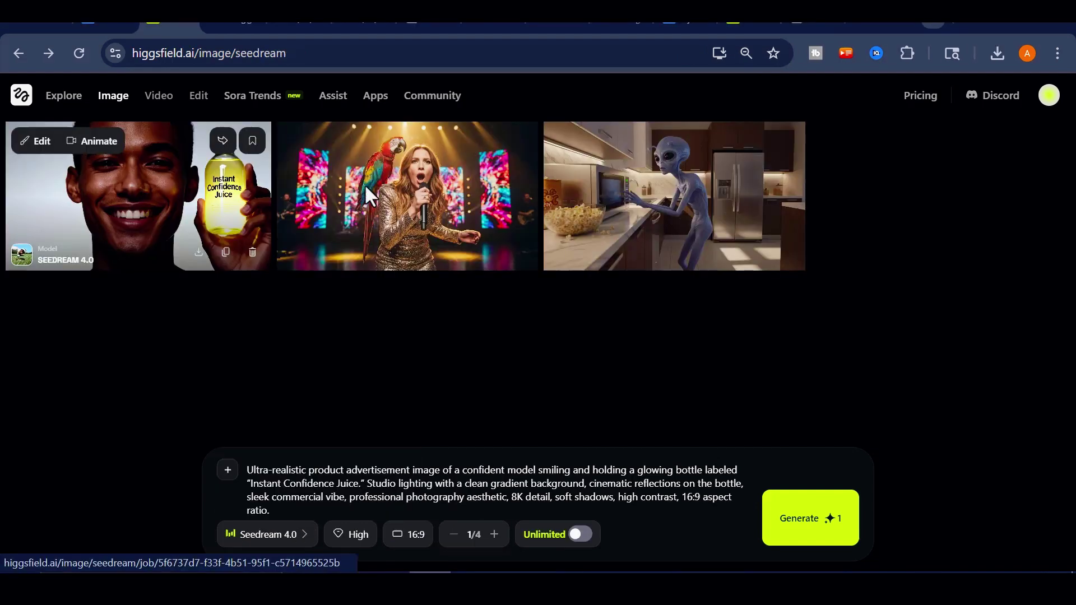
Download the generated Instant Confidence Juice bottle image, then select the ad prompt text.
click(140, 190)
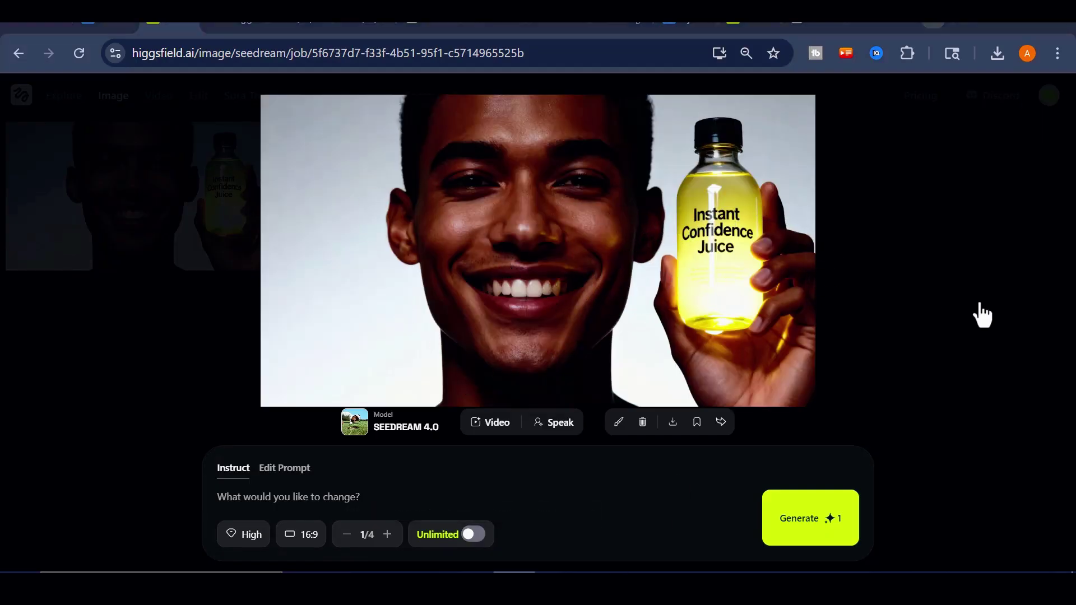
click(674, 427)
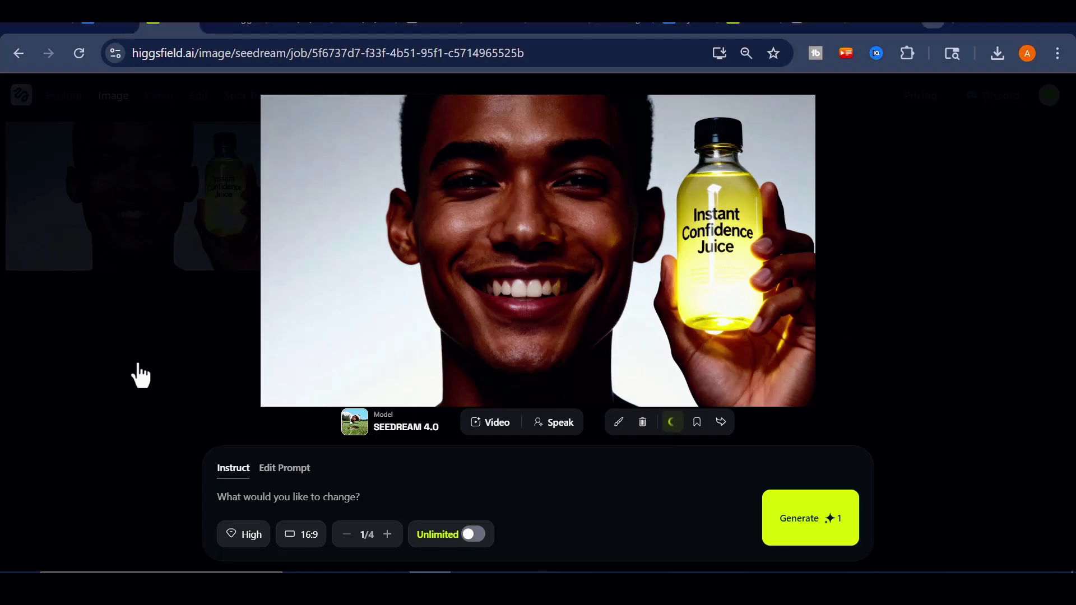
click(405, 91)
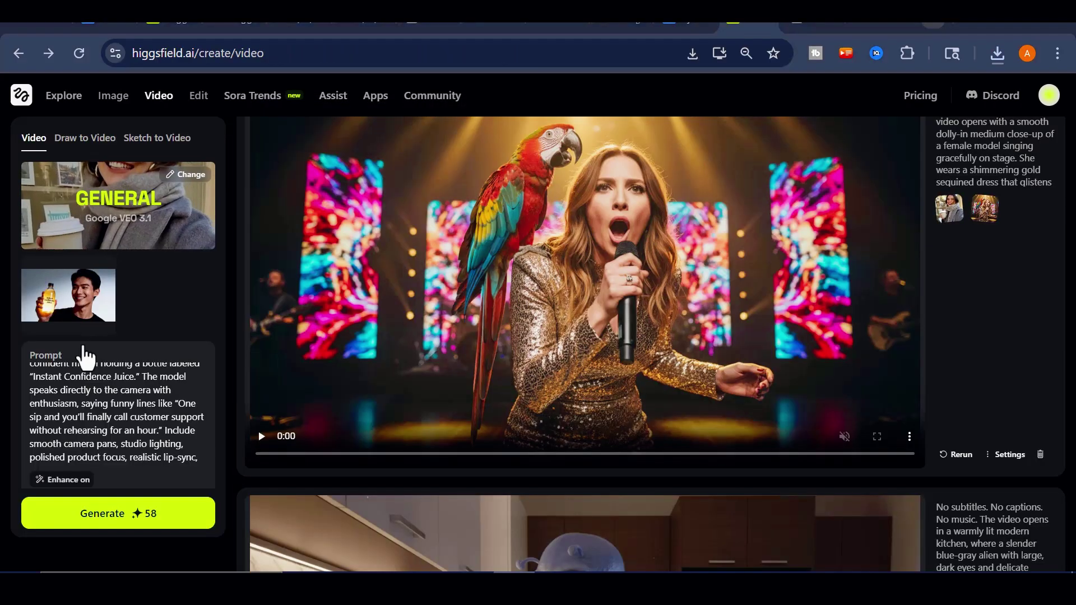
drag(84, 356, 204, 367)
Keep the video quality at 1080p and generate the Instant Confidence Juice ad video.
click(171, 341)
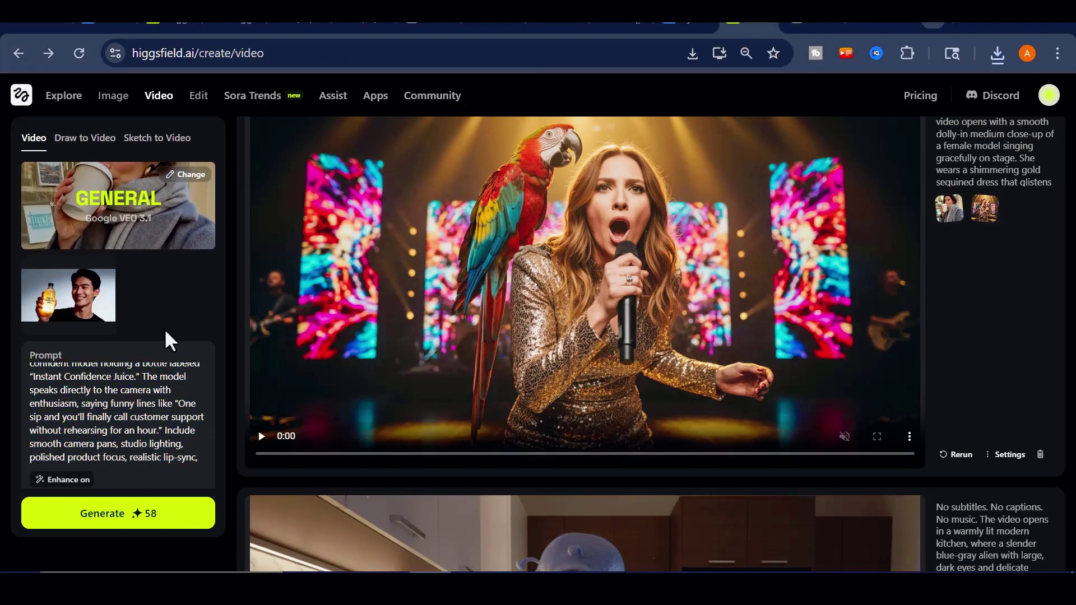
scroll(171, 340, down, 2)
click(131, 423)
click(331, 542)
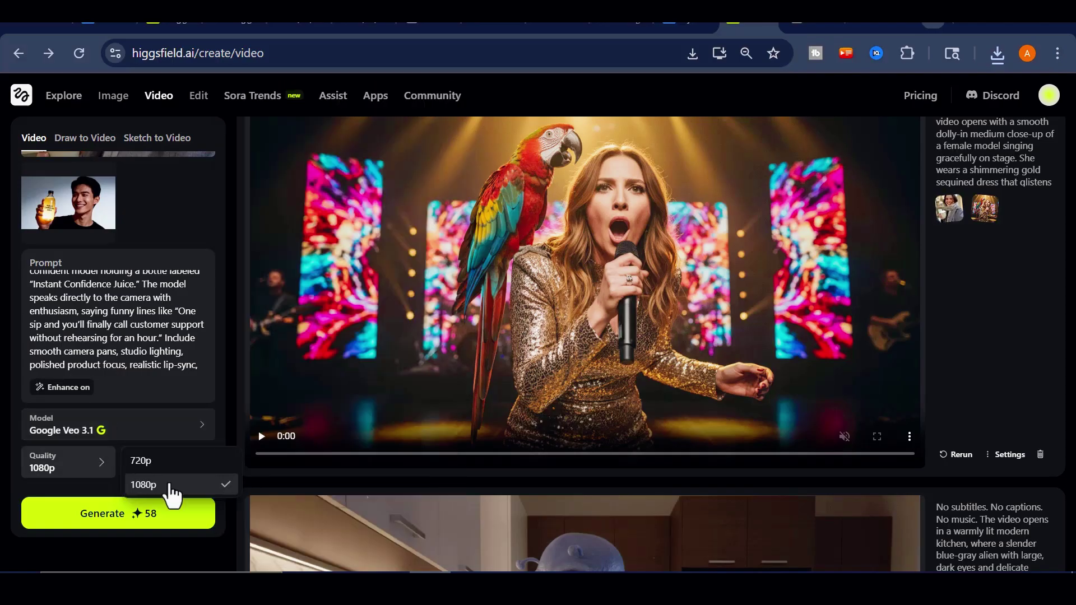
scroll(204, 276, up, 2)
scroll(159, 397, down, 2)
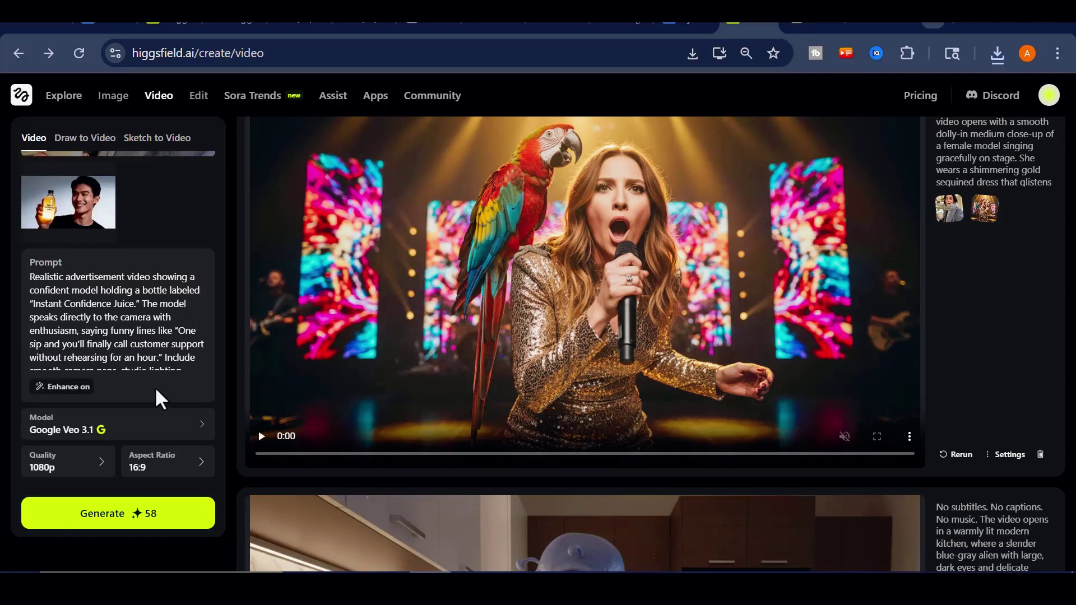
scroll(149, 524, up, 2)
click(184, 507)
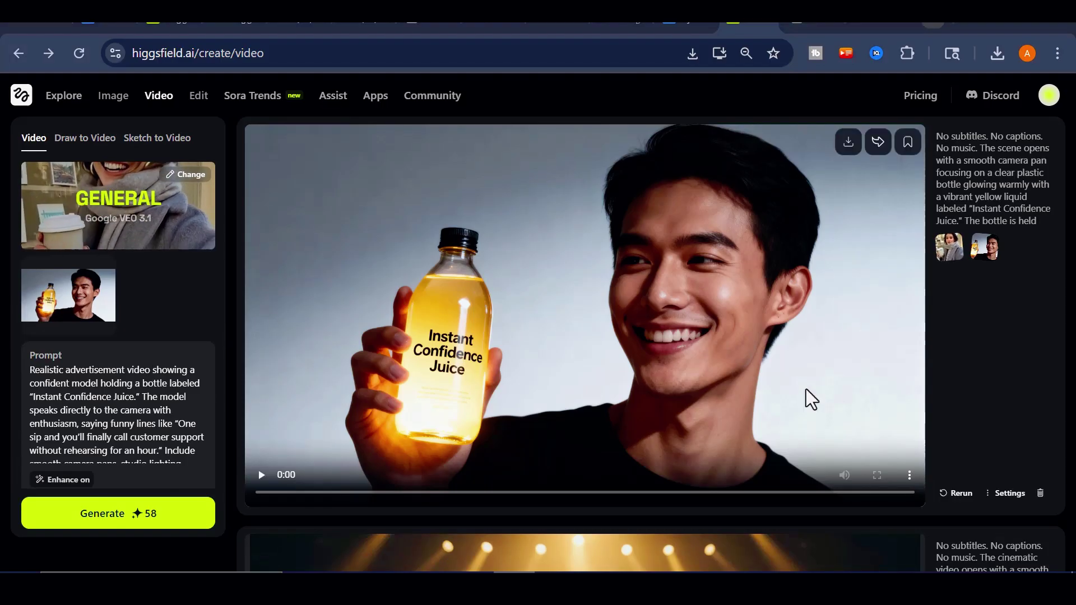
Play the finished ad video full screen, then replay it.
click(261, 475)
click(876, 476)
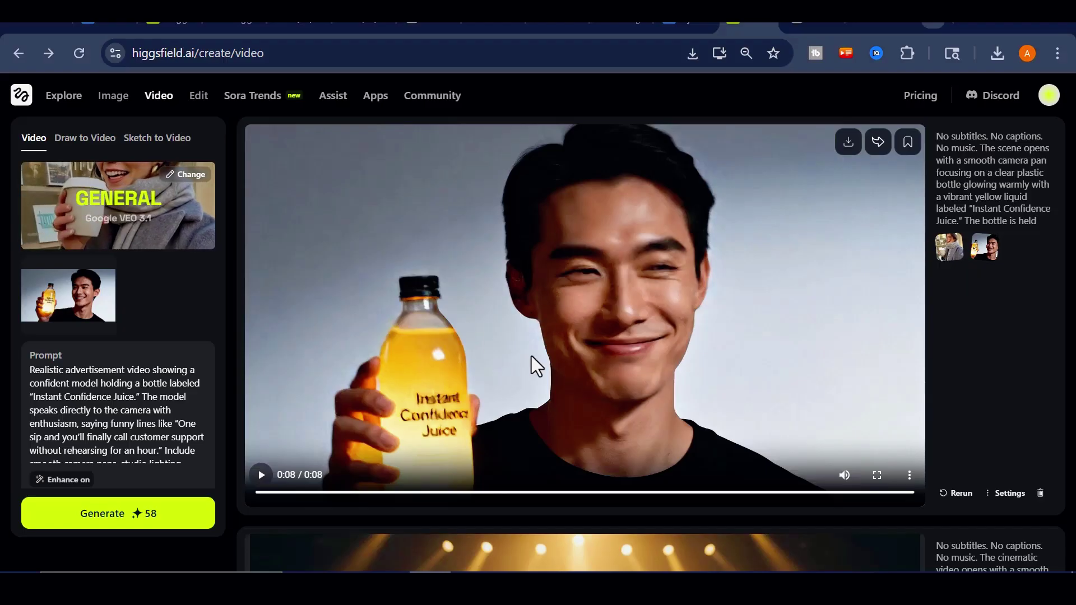
scroll(462, 364, down, 2)
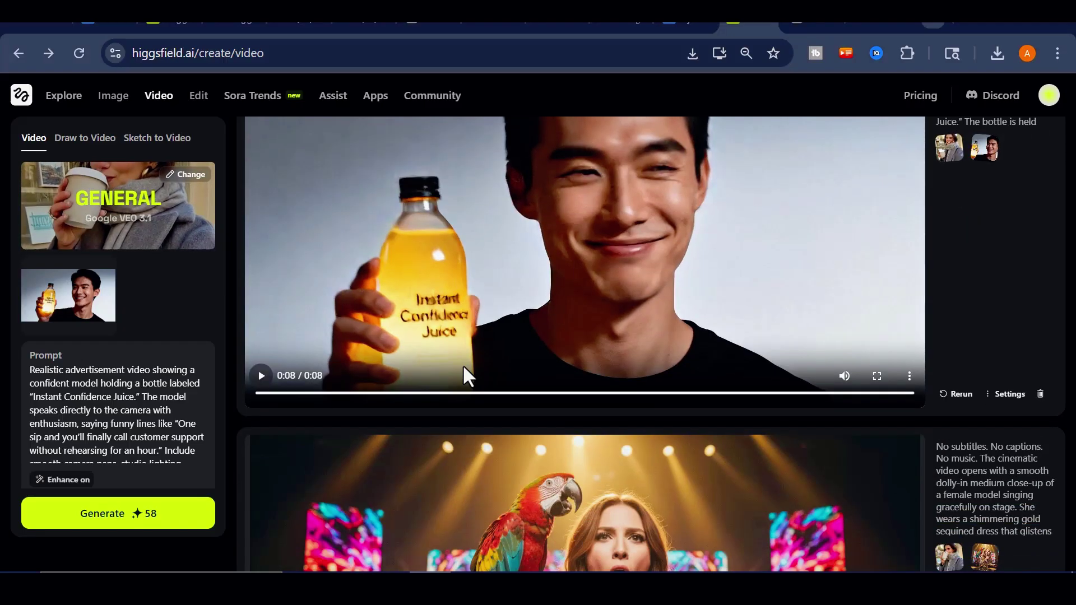
scroll(463, 366, up, 2)
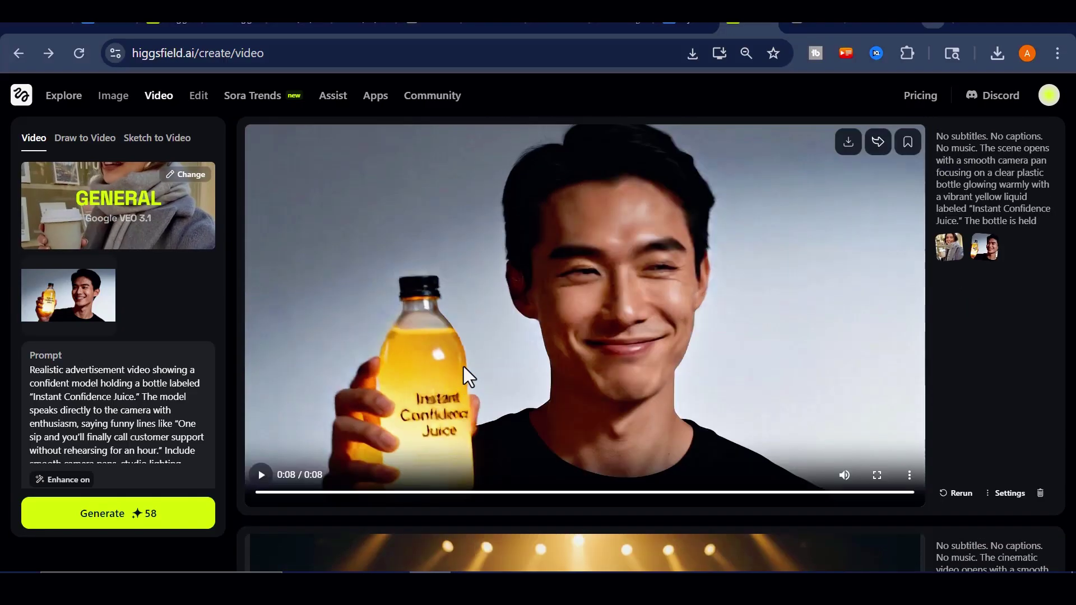
click(261, 477)
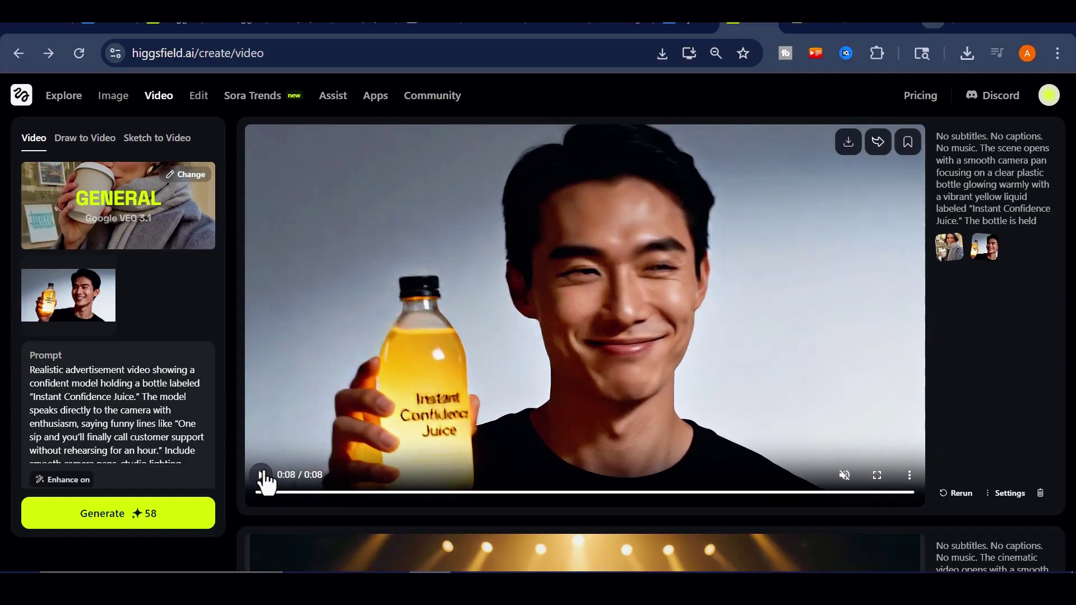
Scroll the video feed past the earlier parrot and alien clips and back up to the juice ad.
scroll(621, 389, down, 6)
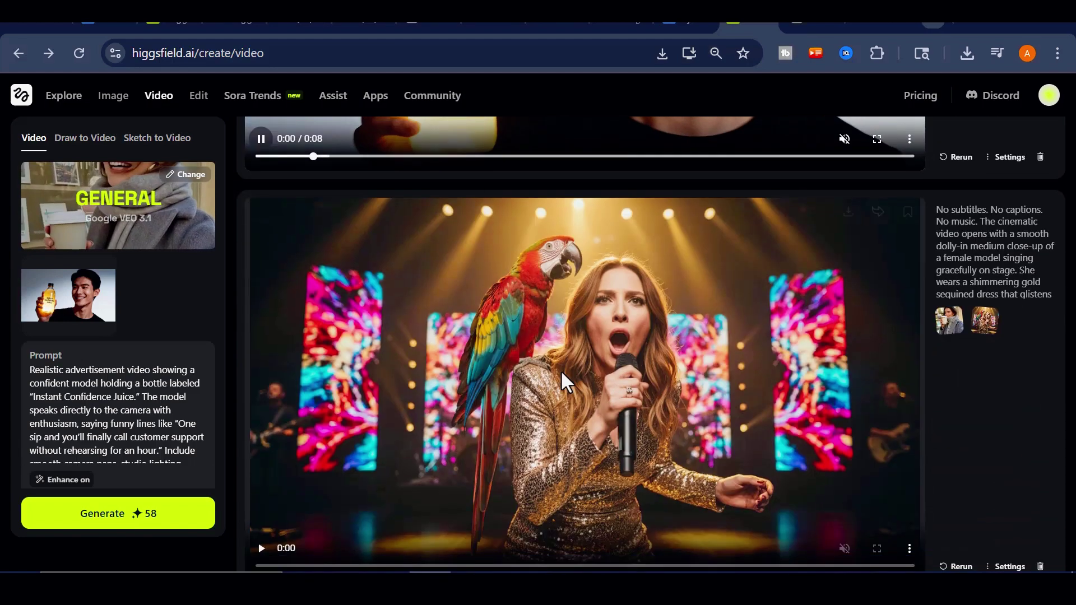
scroll(562, 372, down, 4)
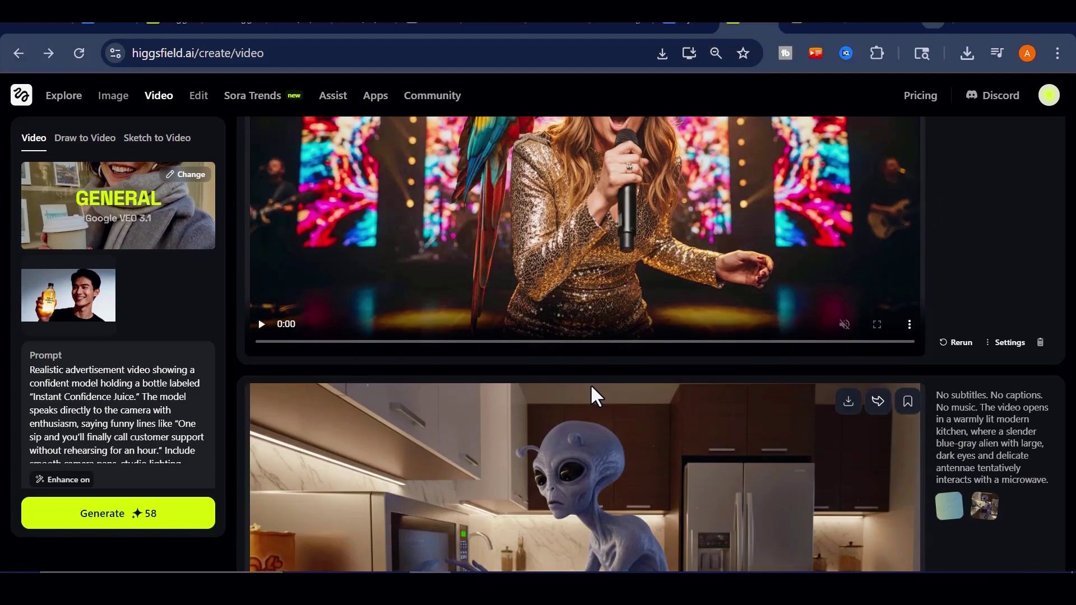
scroll(594, 396, down, 2)
scroll(593, 397, down, 2)
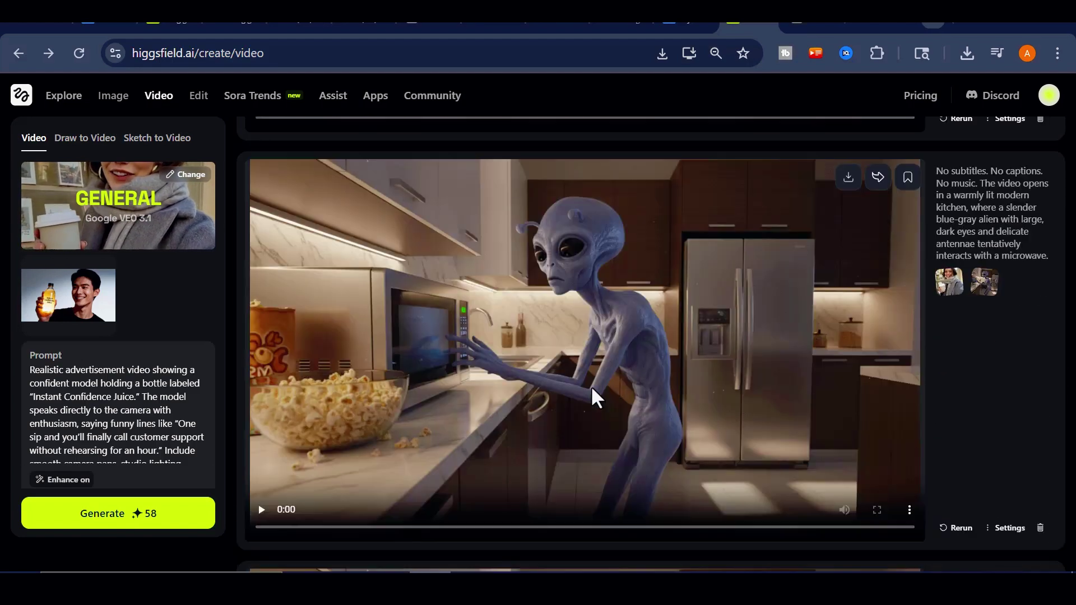
scroll(591, 385, down, 8)
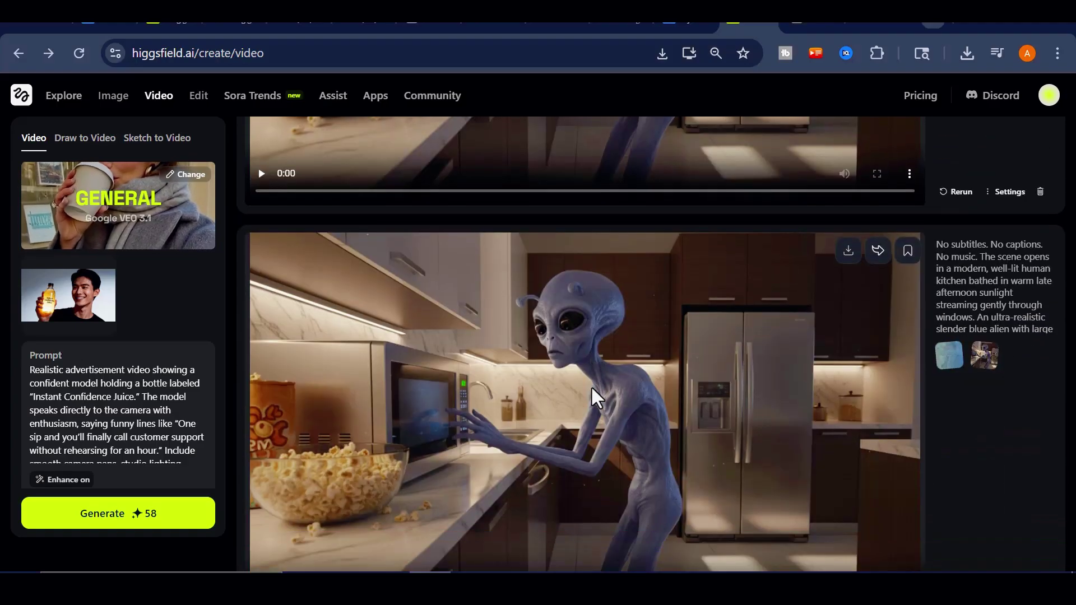
scroll(677, 415, down, 4)
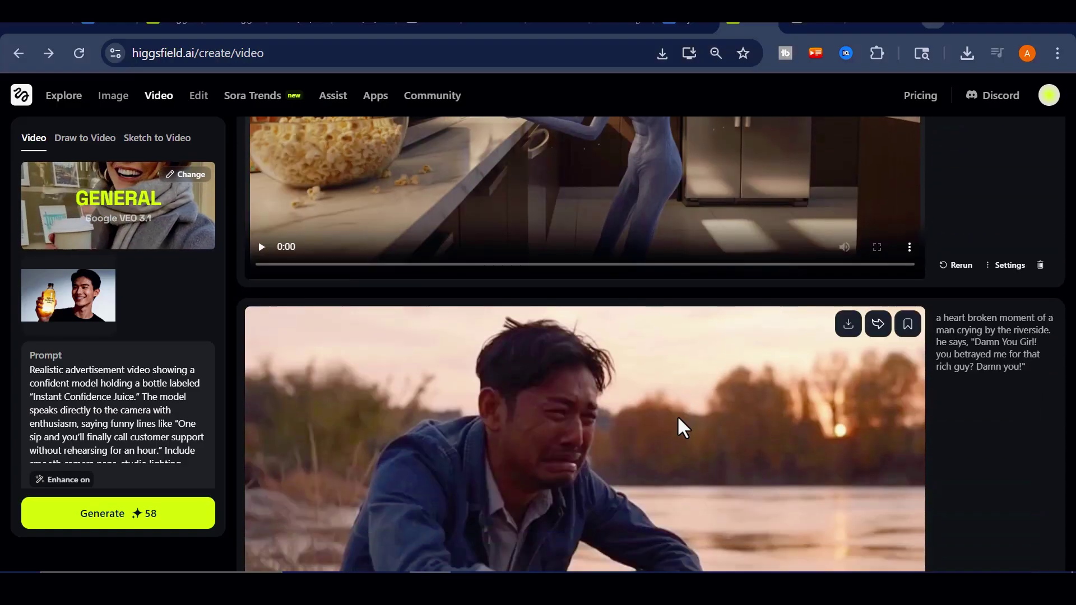
scroll(677, 427, up, 4)
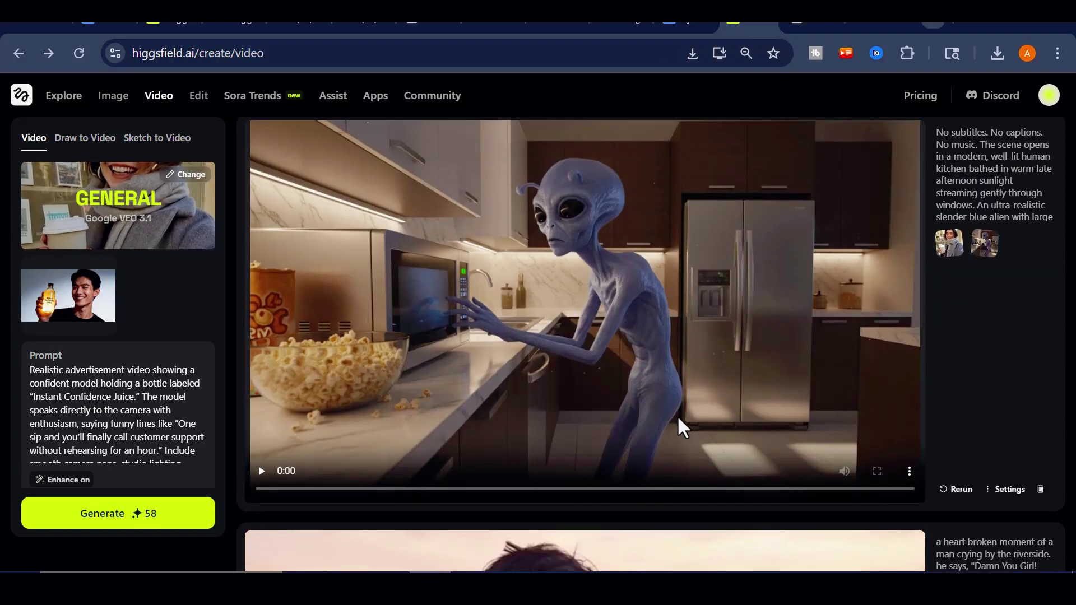
scroll(677, 416, up, 10)
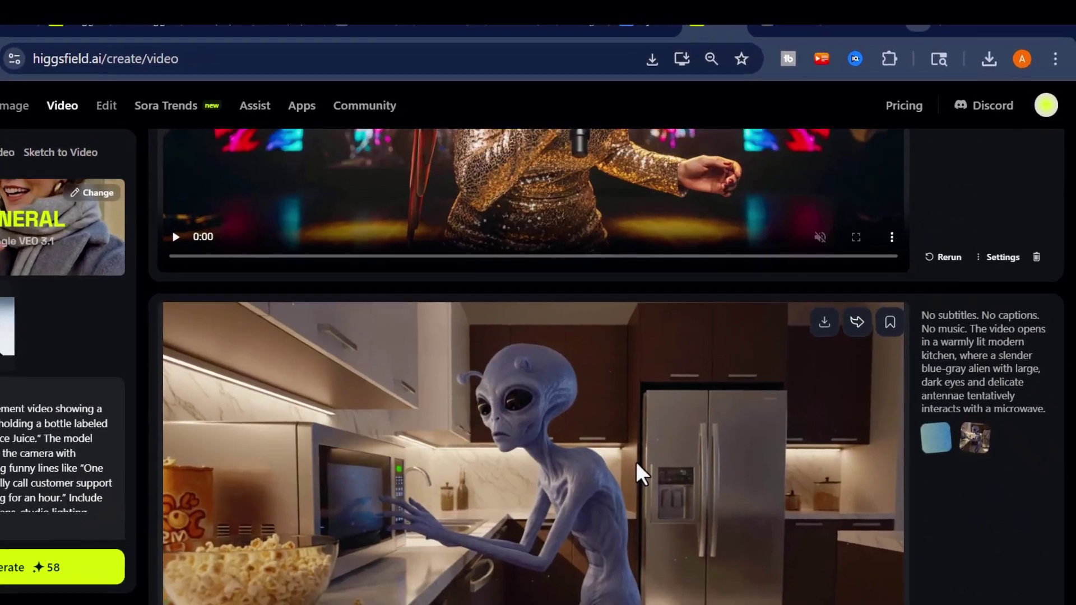
scroll(627, 469, up, 13)
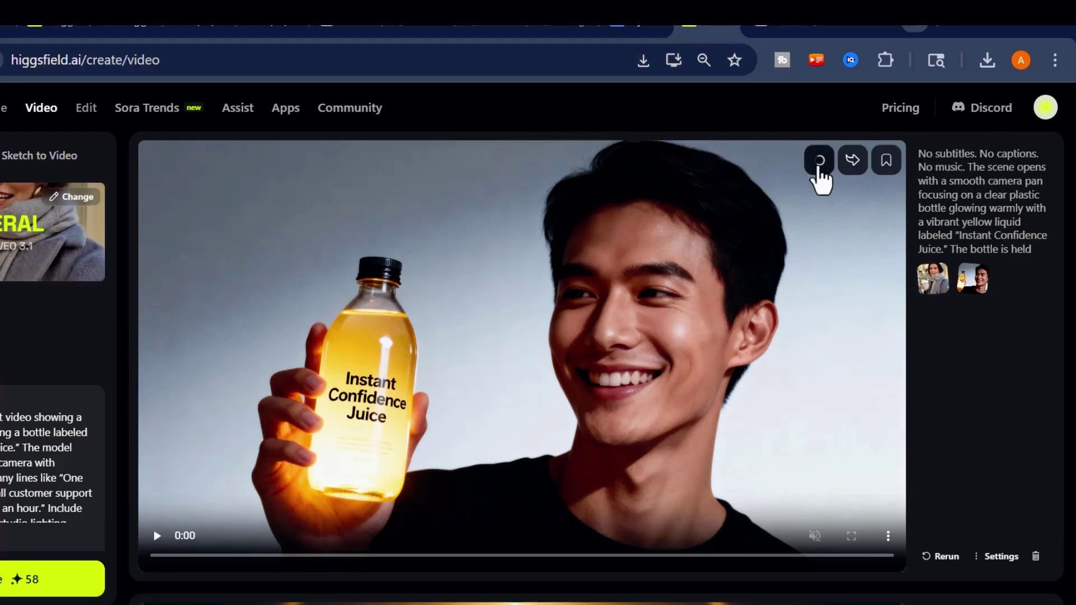
scroll(721, 267, down, 2)
scroll(728, 269, up, 1)
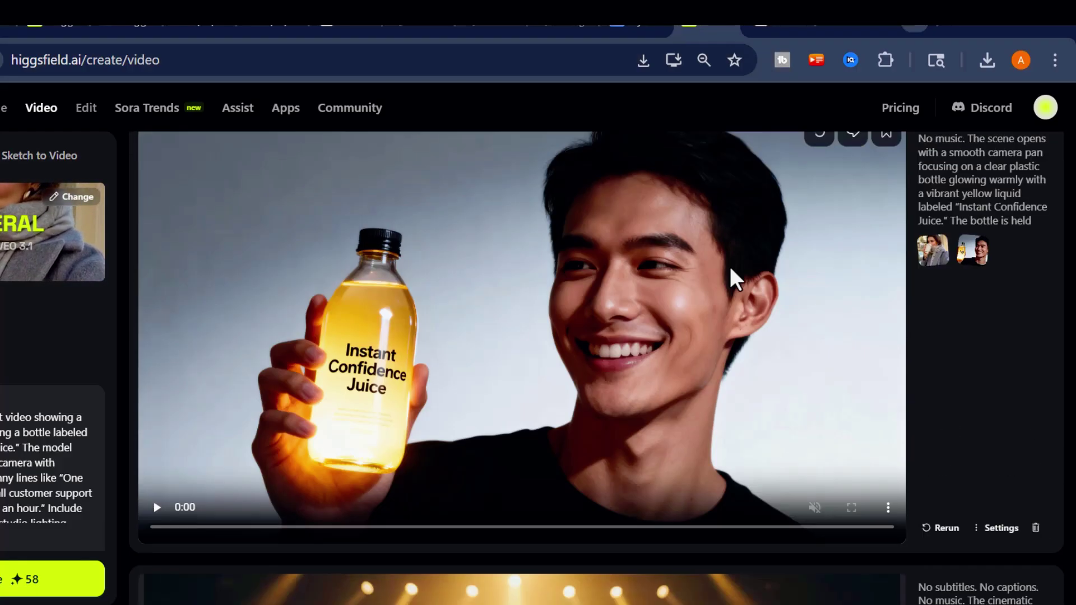
scroll(730, 268, up, 1)
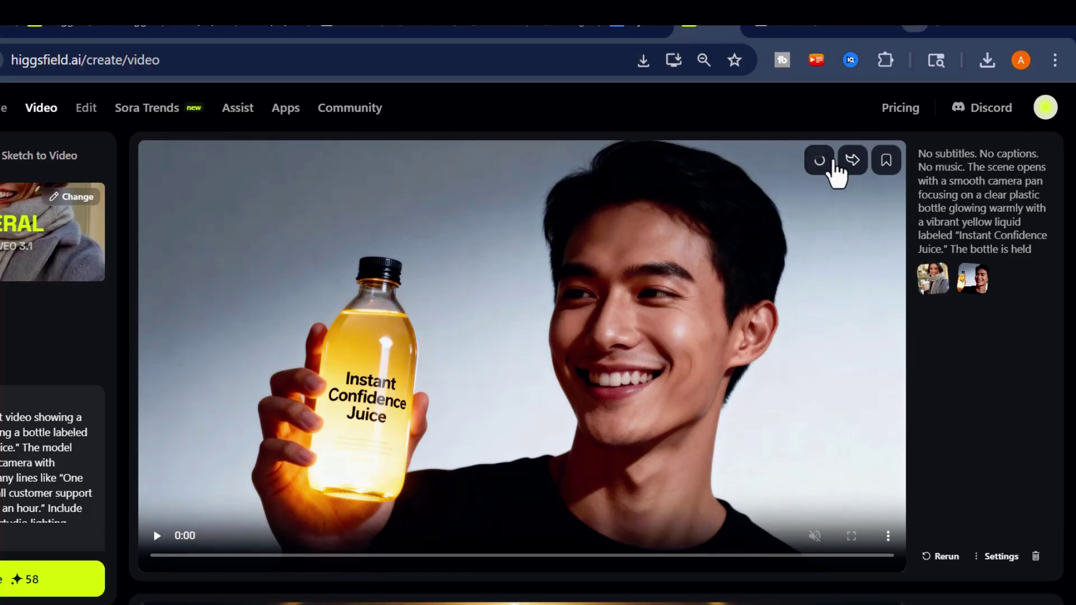
scroll(709, 303, down, 7)
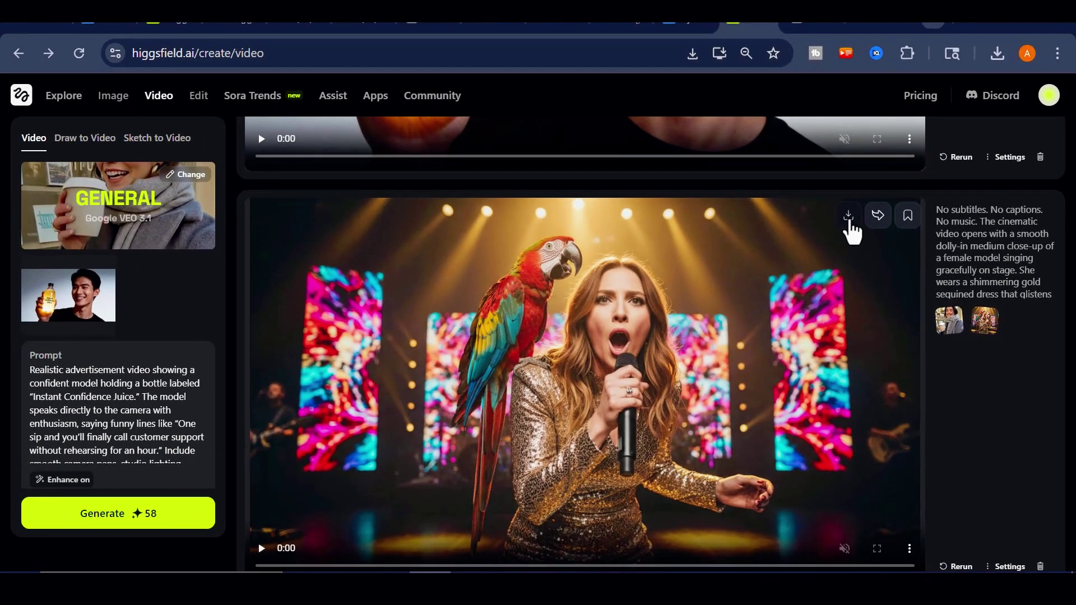
scroll(721, 376, down, 5)
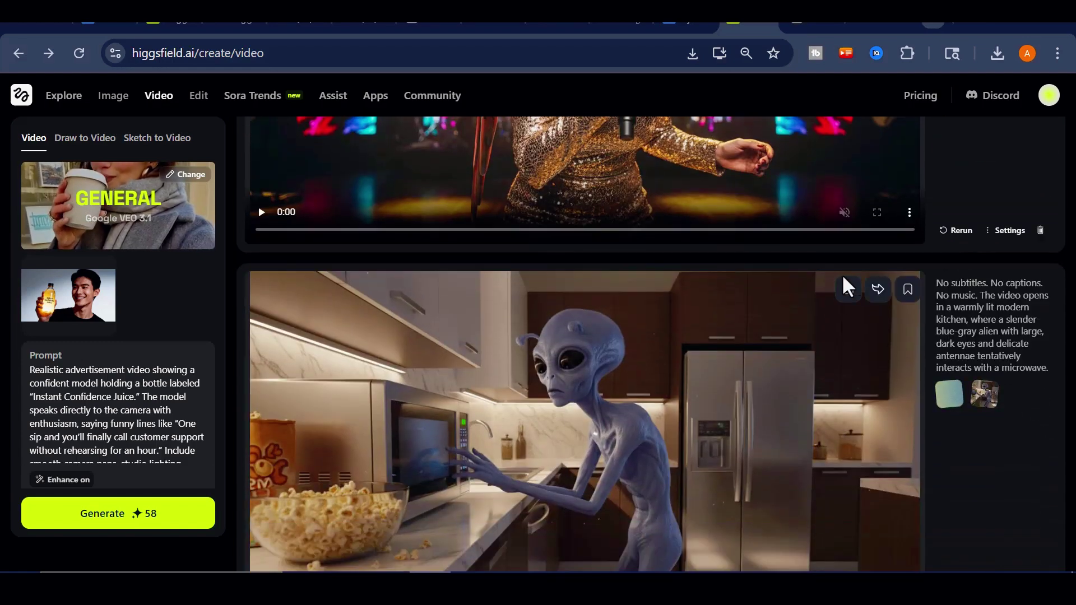
scroll(681, 332, down, 7)
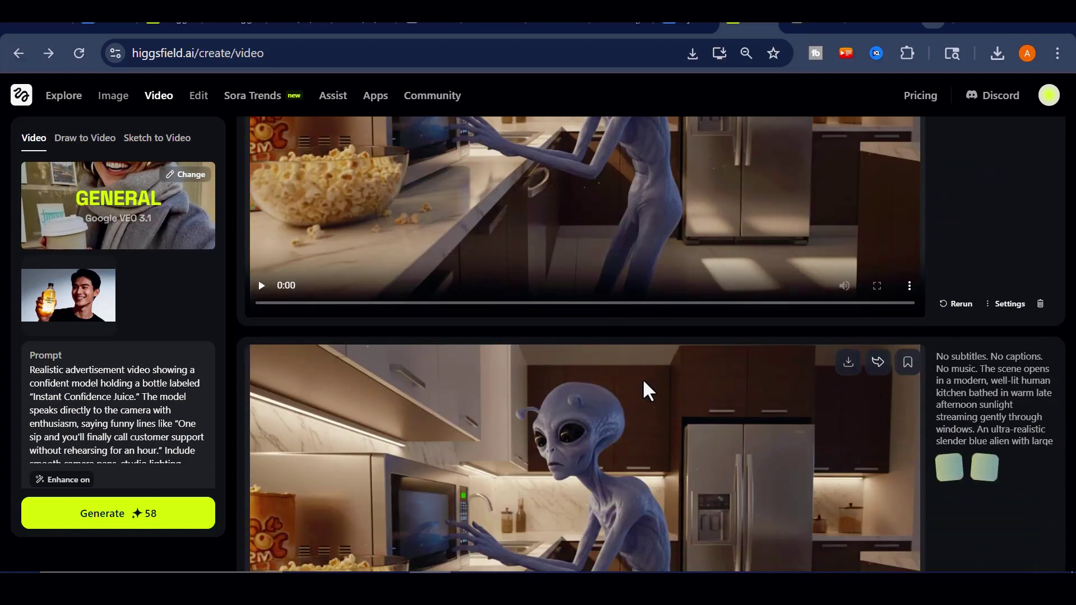
scroll(636, 436, down, 5)
scroll(634, 432, up, 10)
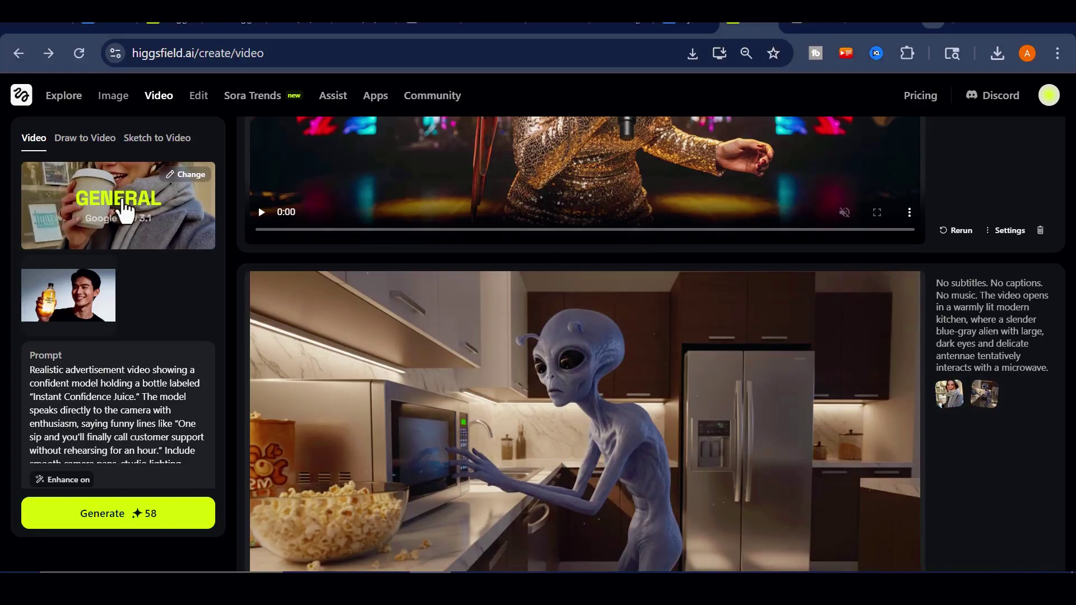
scroll(627, 360, up, 5)
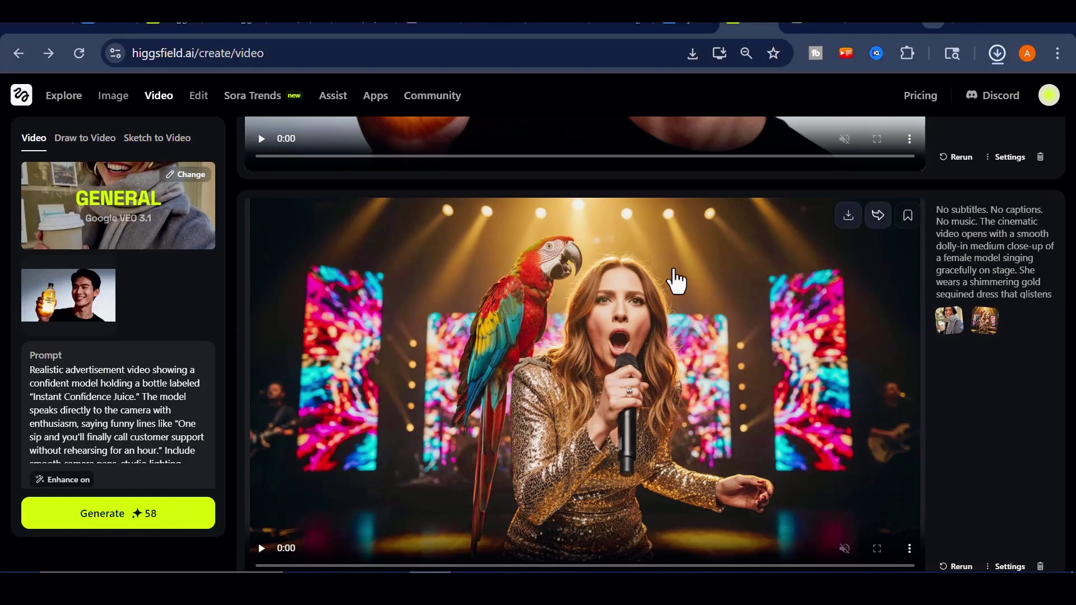
scroll(677, 282, up, 5)
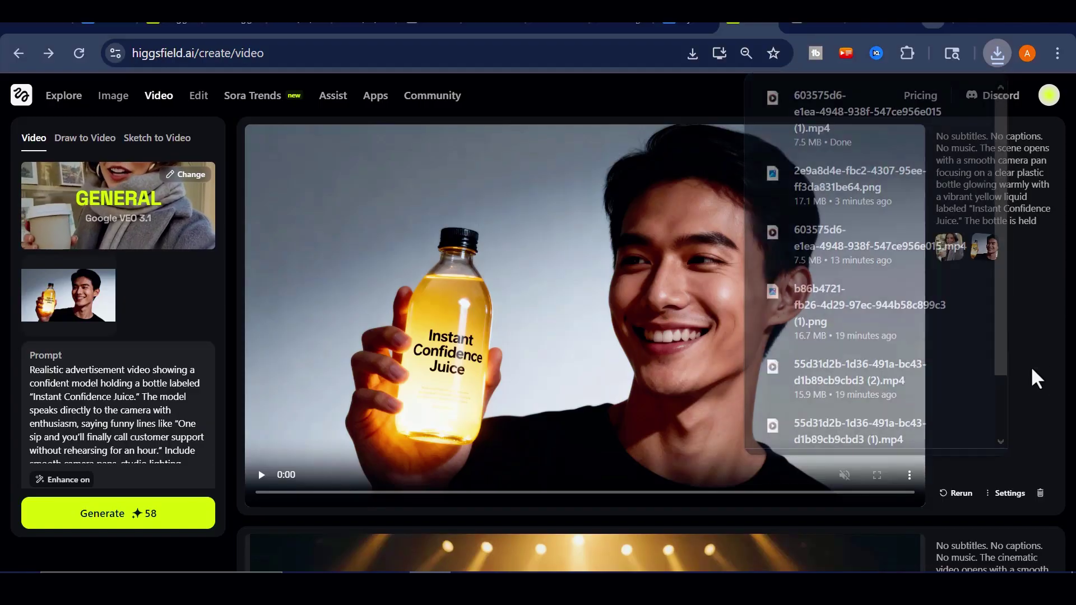